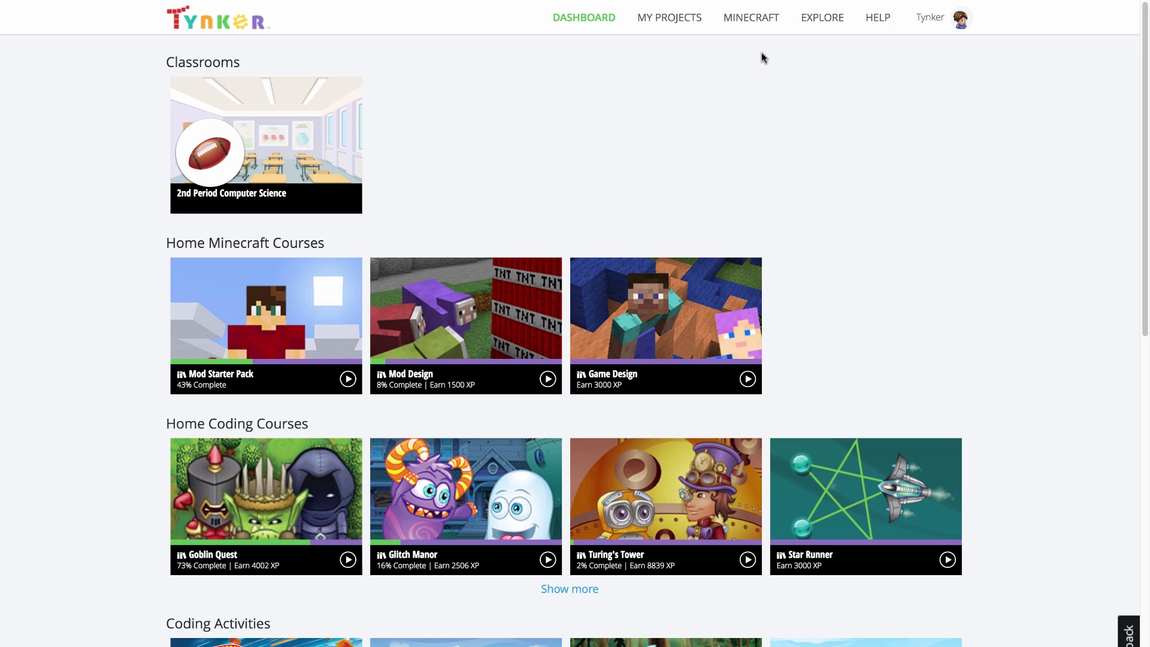
Step: Open Tynker's Minecraft overview page from the top navigation bar
click(748, 24)
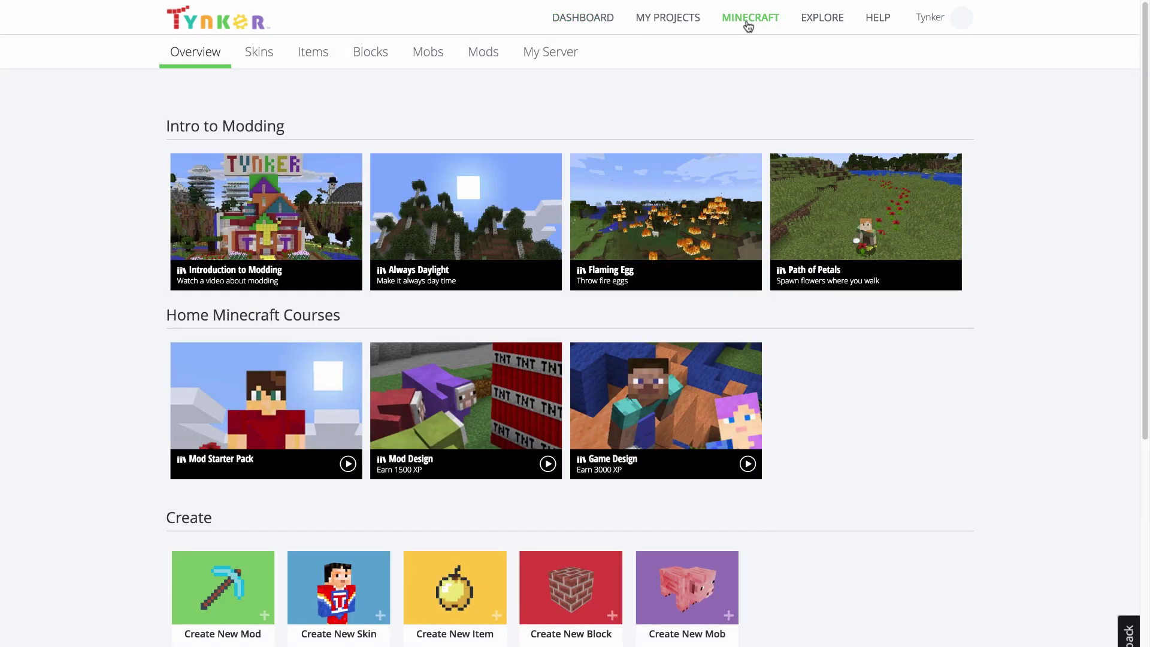
Step: Browse the community skins on the Skins page, then start creating a new skin
click(276, 62)
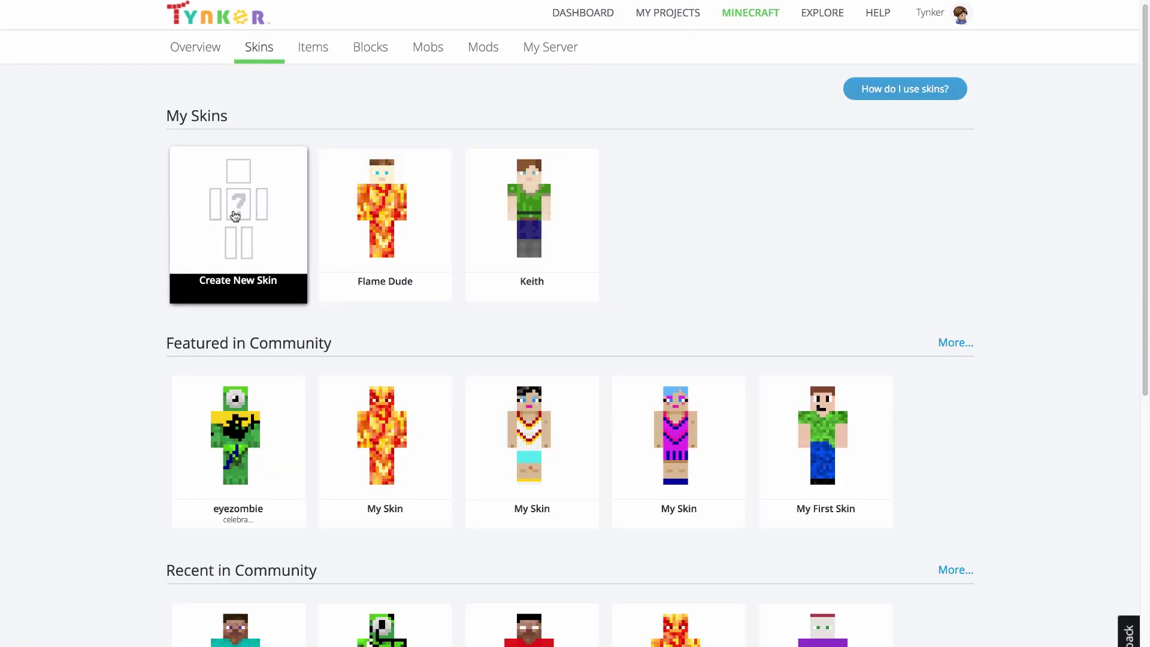
mouse_move(510, 224)
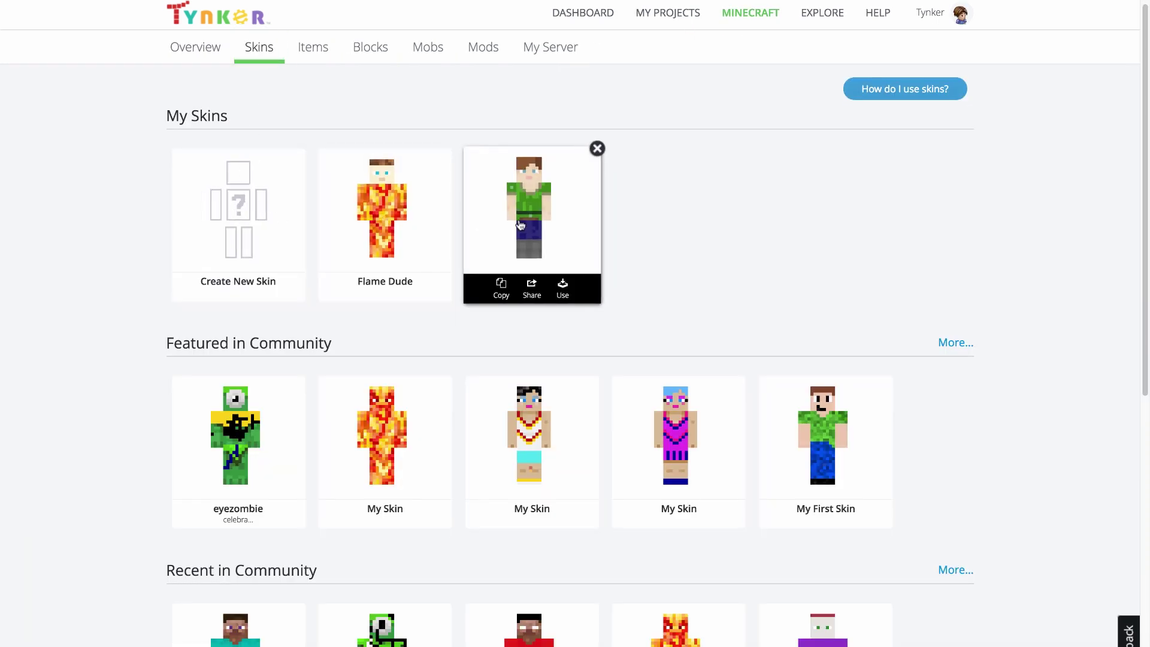
scroll(515, 223, down, 8)
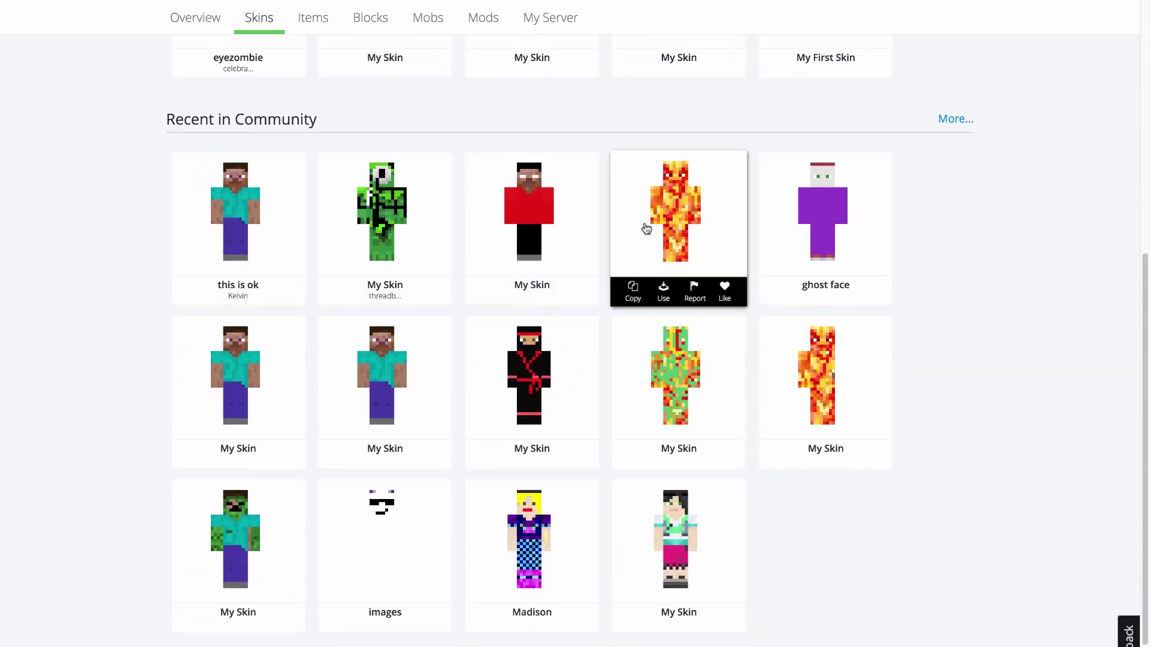
mouse_move(833, 236)
scroll(832, 236, up, 8)
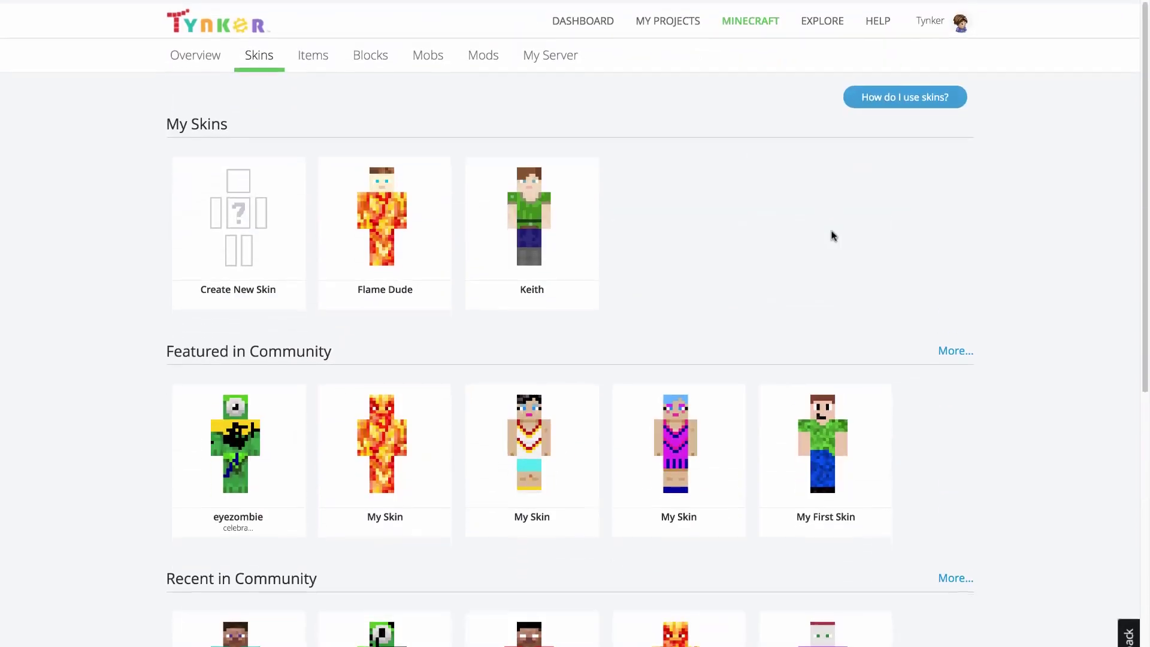
click(824, 24)
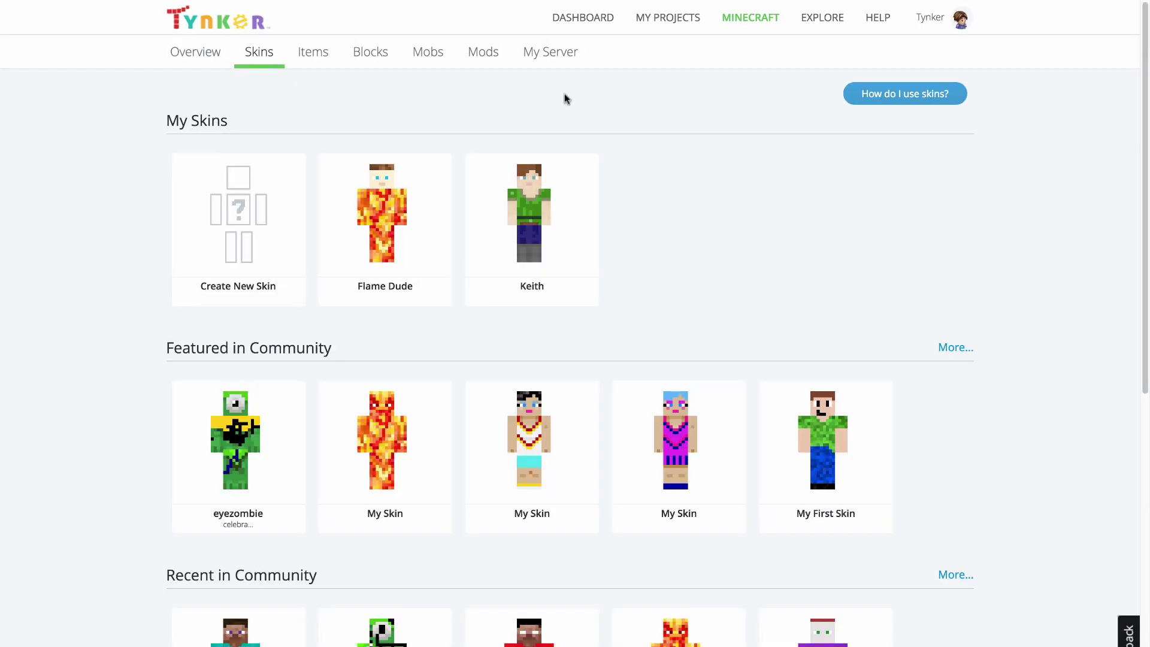
click(280, 203)
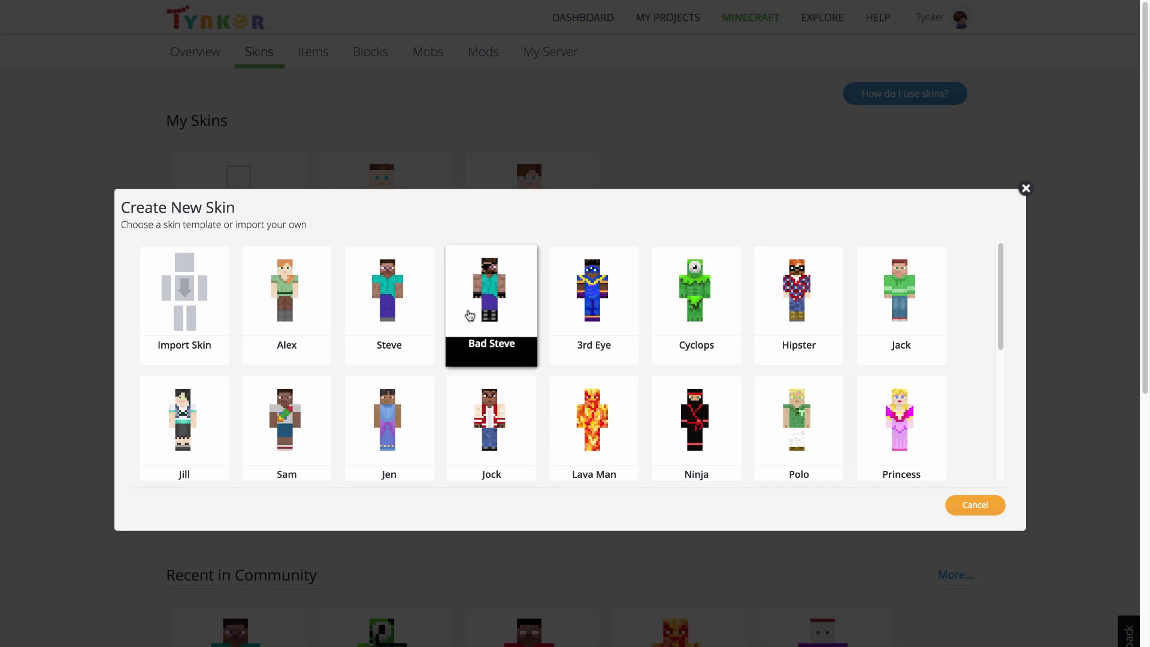
Step: Scroll through the skin templates and start a new skin from the Polo template
scroll(469, 315, down, 3)
scroll(470, 315, down, 1)
scroll(469, 315, up, 2)
scroll(469, 315, down, 1)
scroll(469, 315, up, 1)
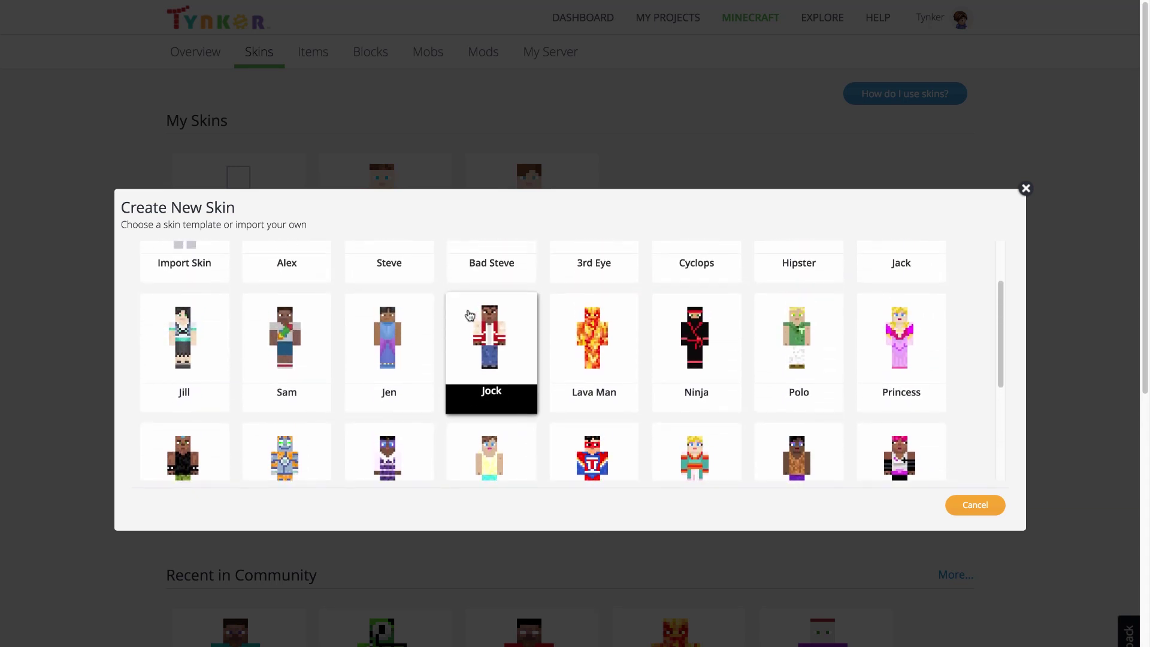
click(814, 354)
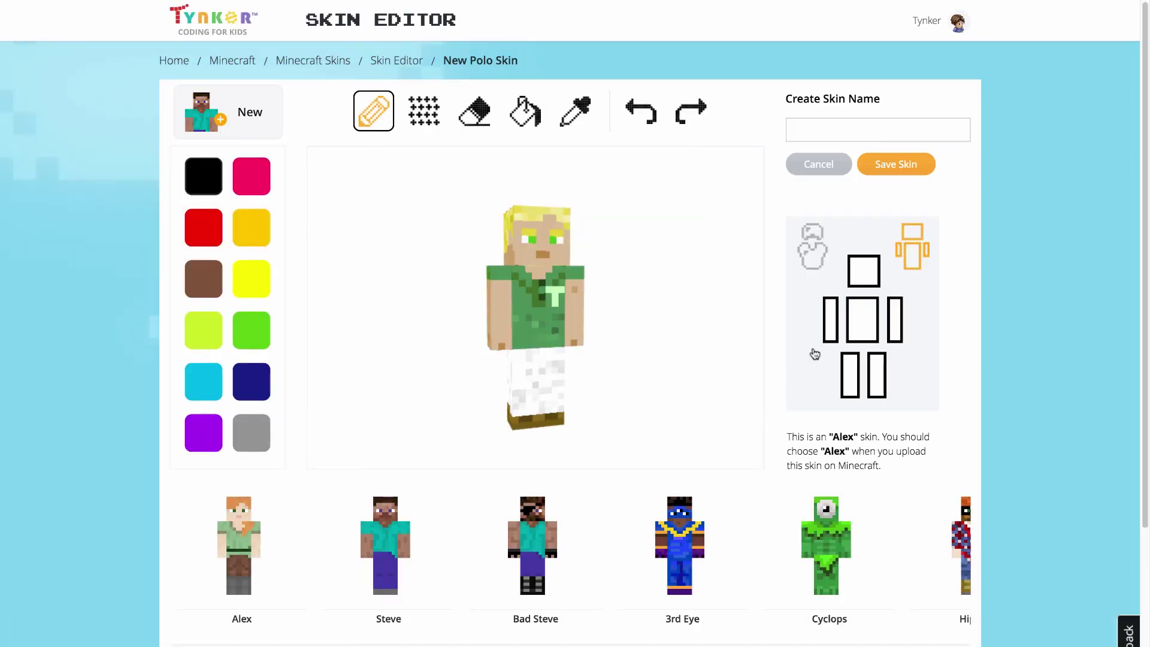
Step: Name the new skin 'Dave', then browse and close the starter skin list
click(814, 130)
text(Dave)
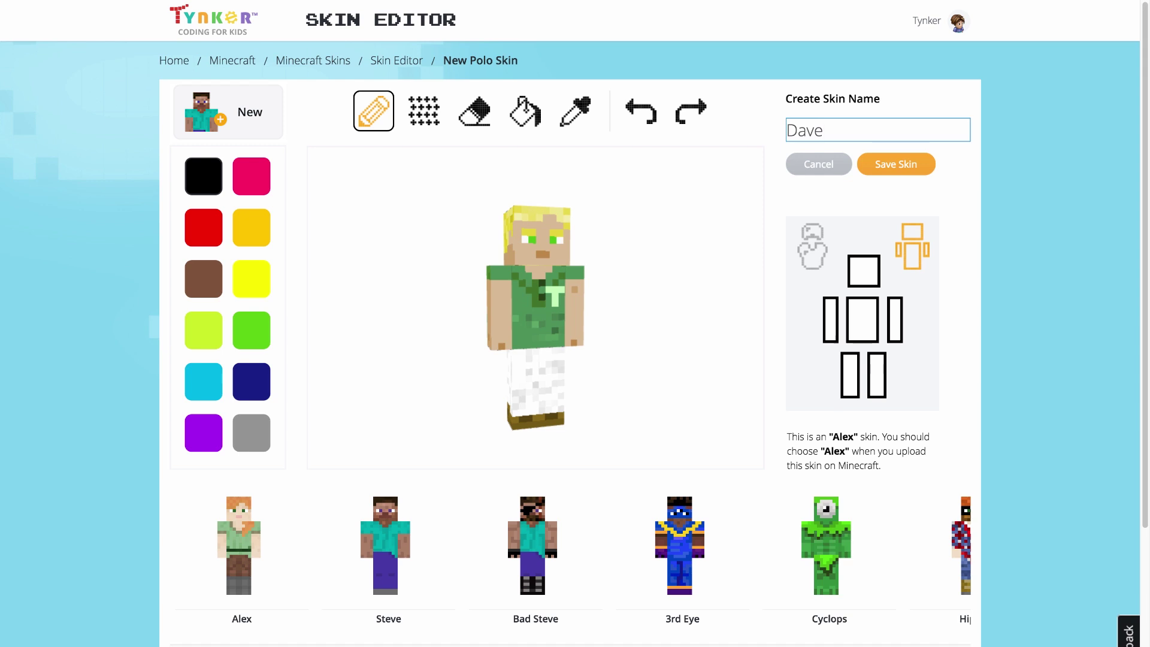
click(254, 138)
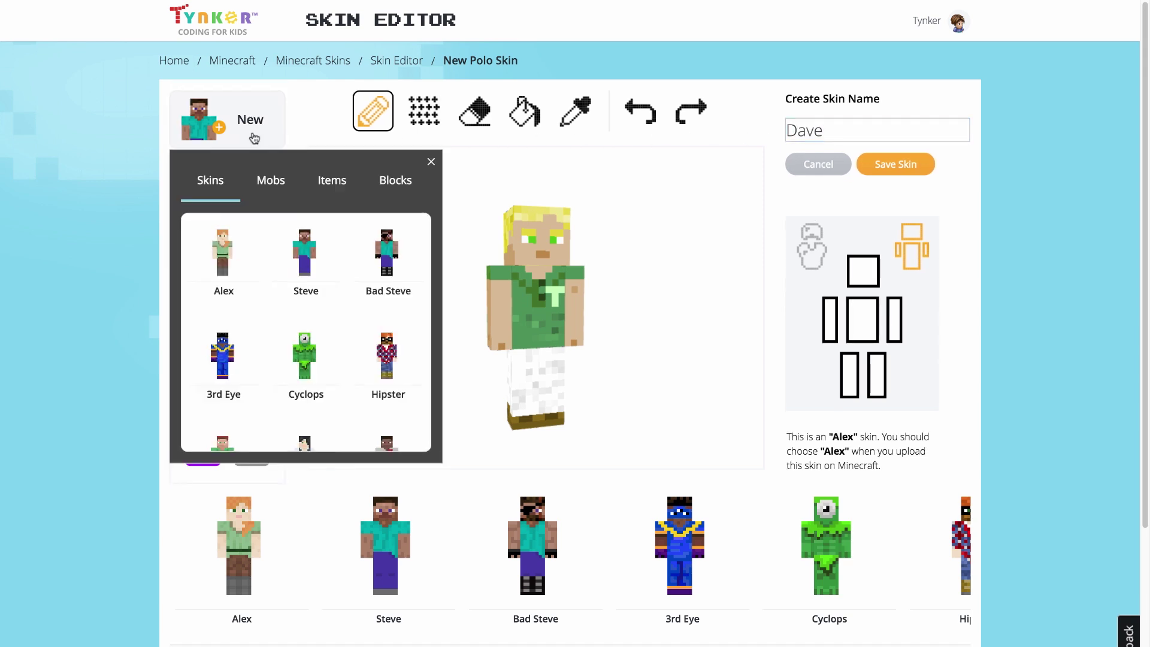
scroll(308, 262, down, 3)
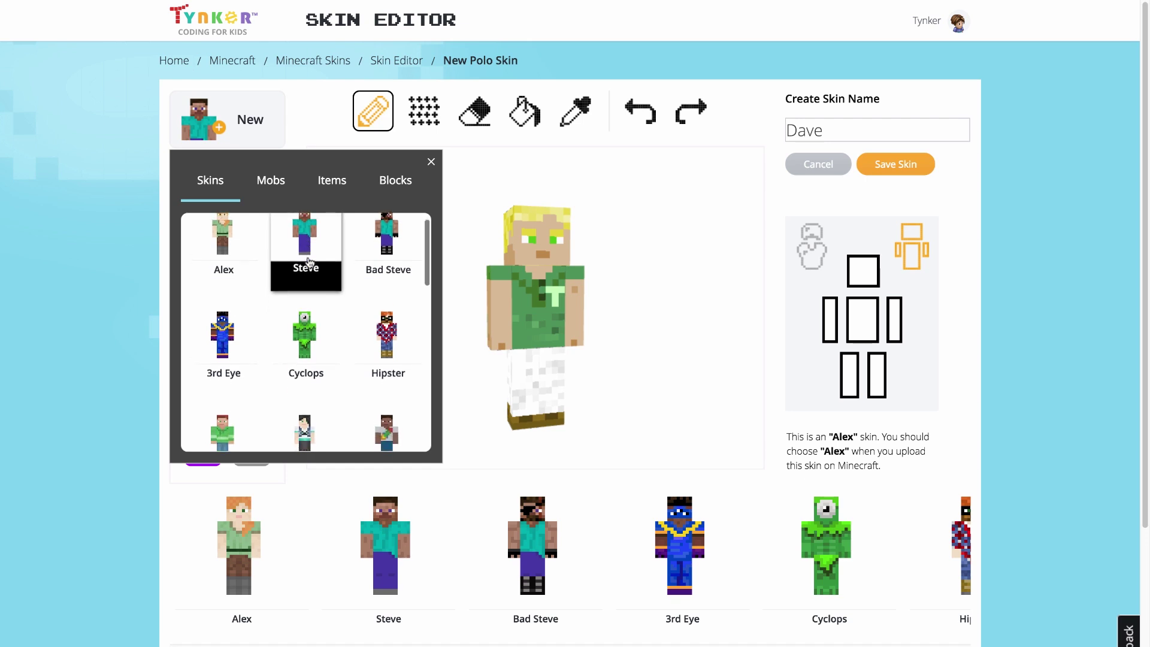
scroll(308, 263, down, 4)
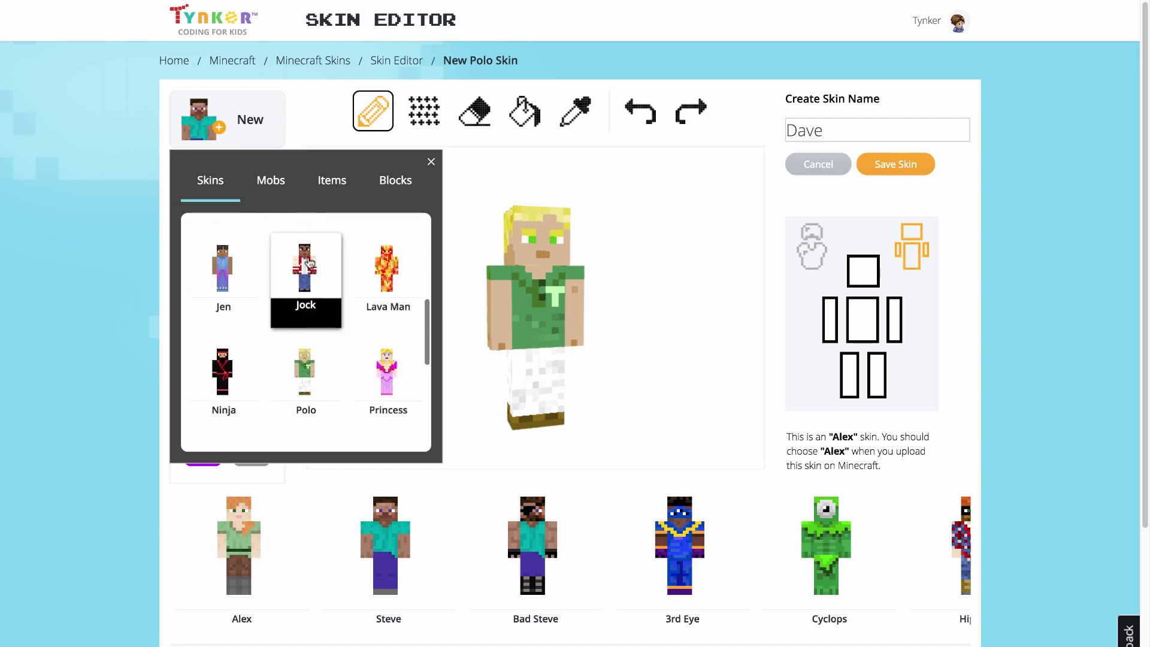
click(431, 162)
Step: Recolour the black swatch light blue and the pink swatch light grey
click(195, 182)
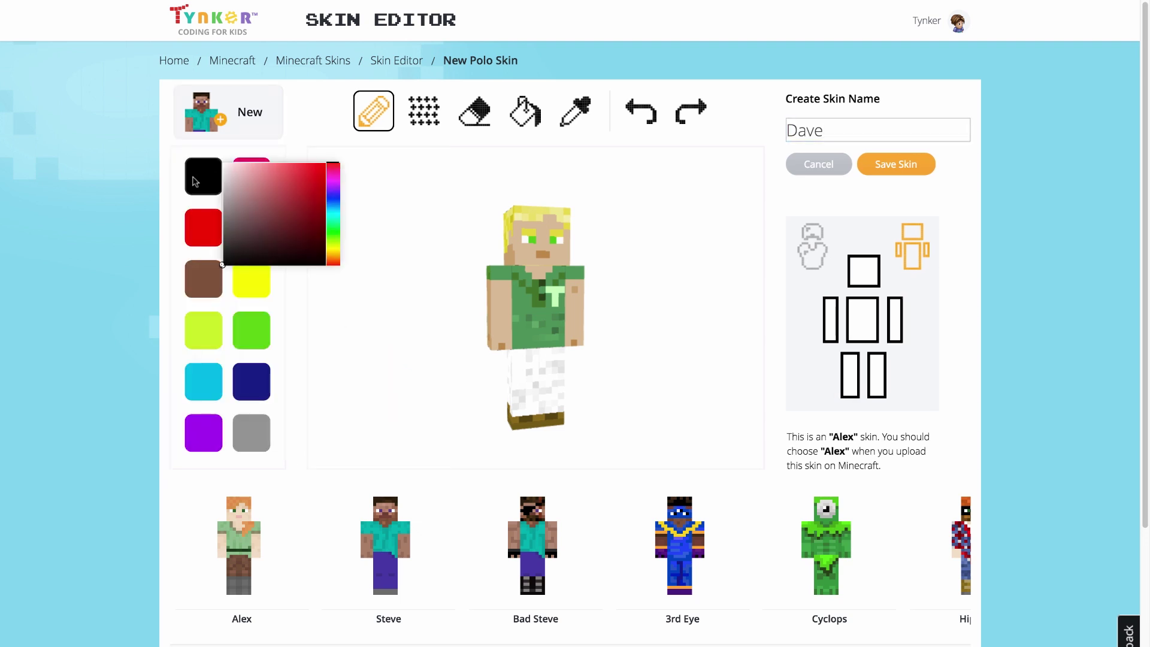
mouse_move(333, 201)
mouse_down()
mouse_move(333, 214)
mouse_move(264, 166)
mouse_up()
click(281, 149)
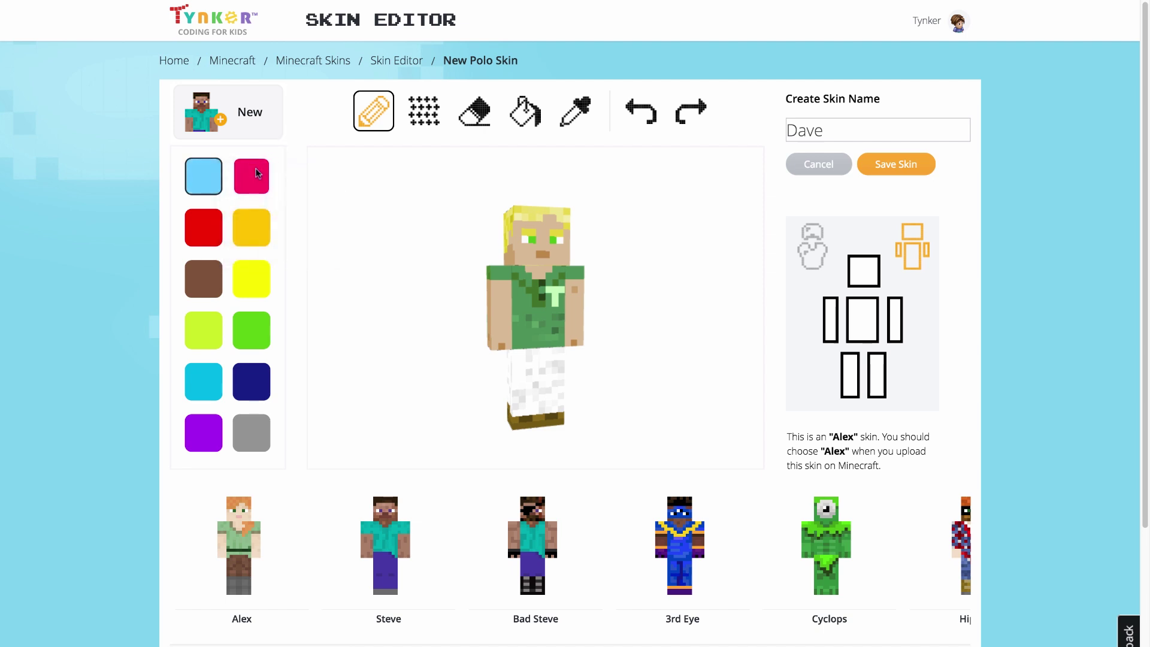
click(265, 179)
click(270, 195)
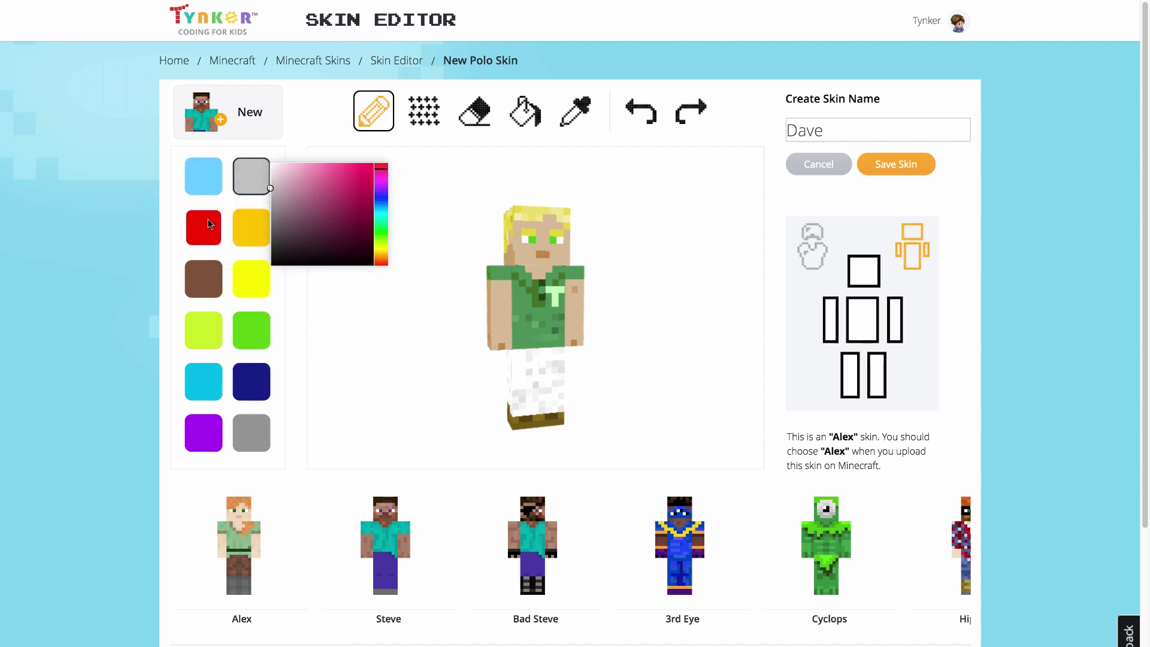
Step: Recolour the red swatch medium grey and the orange-yellow swatch dark grey
click(209, 223)
click(220, 287)
mouse_move(220, 286)
mouse_down()
mouse_move(214, 272)
mouse_move(272, 294)
mouse_move(260, 289)
mouse_up()
click(267, 208)
click(257, 211)
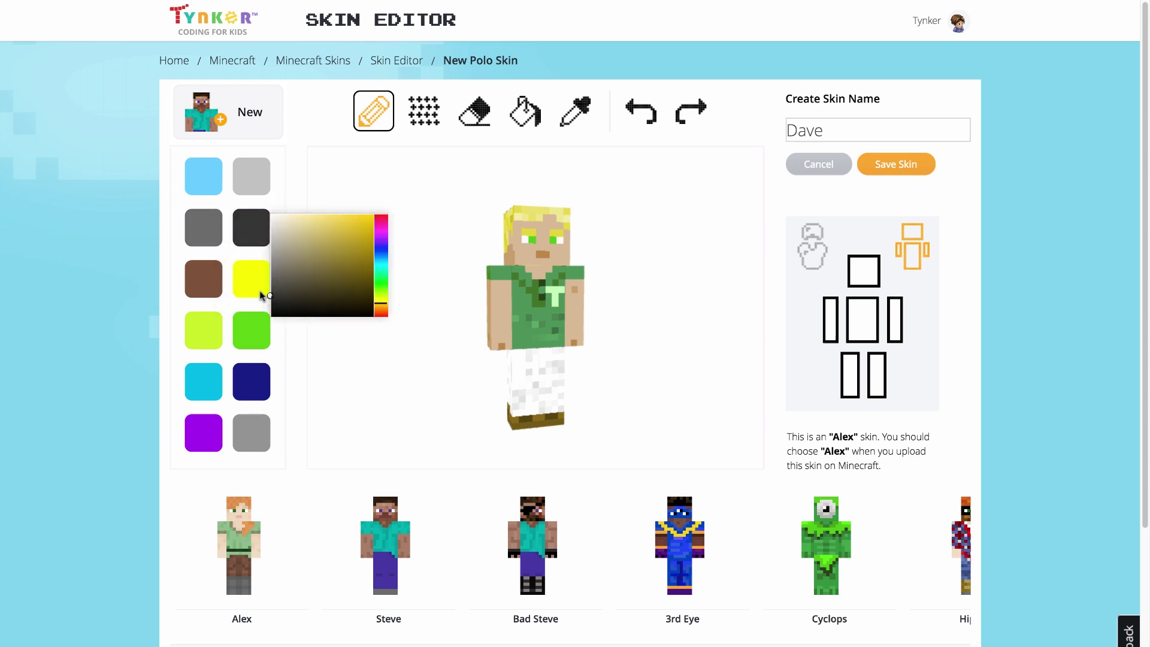
click(278, 198)
Step: Recolour the brown palette swatch pale yellow
click(208, 277)
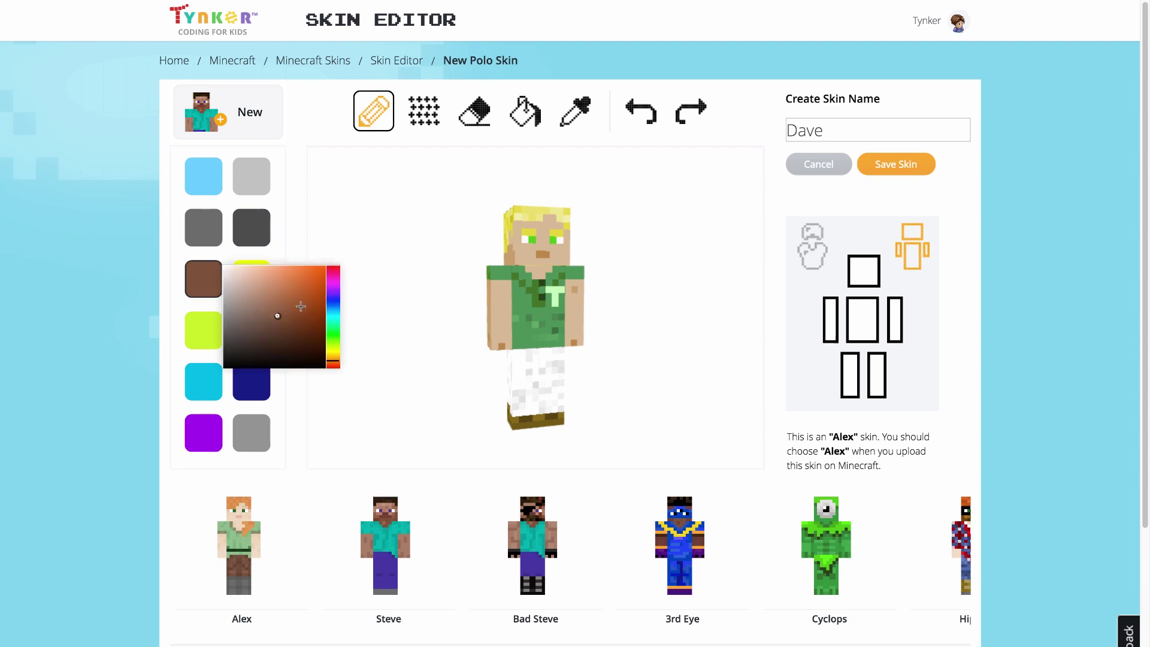
drag(338, 362, 337, 355)
mouse_move(278, 316)
mouse_down()
mouse_move(275, 231)
mouse_move(267, 263)
mouse_up()
click(286, 228)
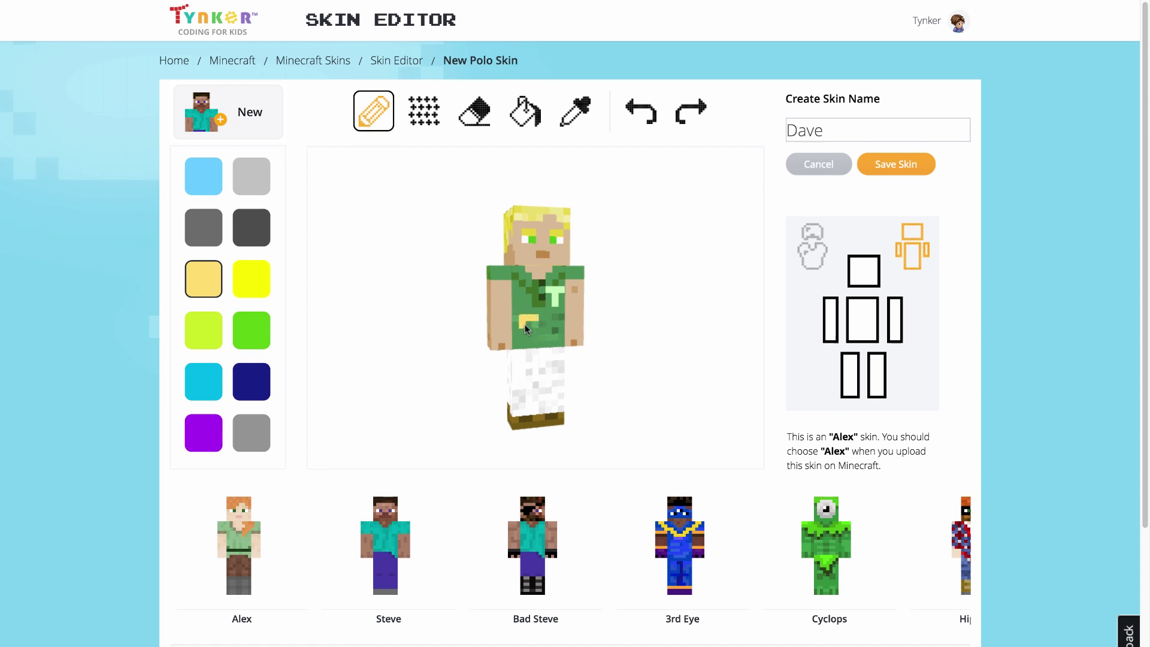
Step: Spray, erase and bucket-fill pale yellow on the shirt front
click(420, 122)
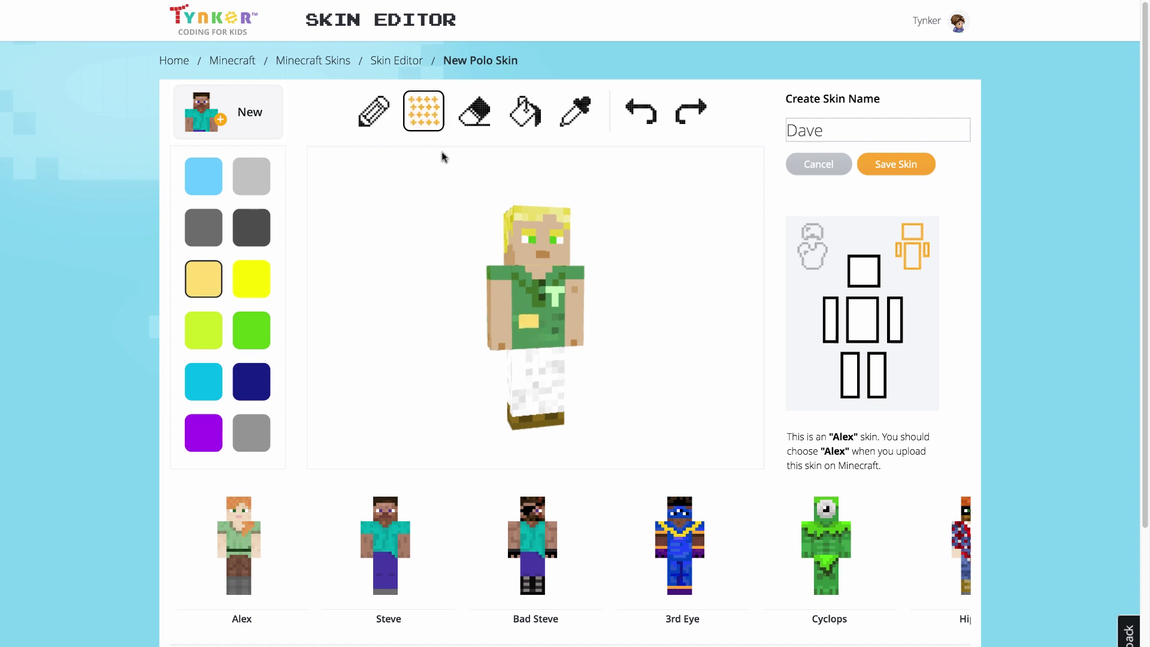
drag(531, 324, 541, 336)
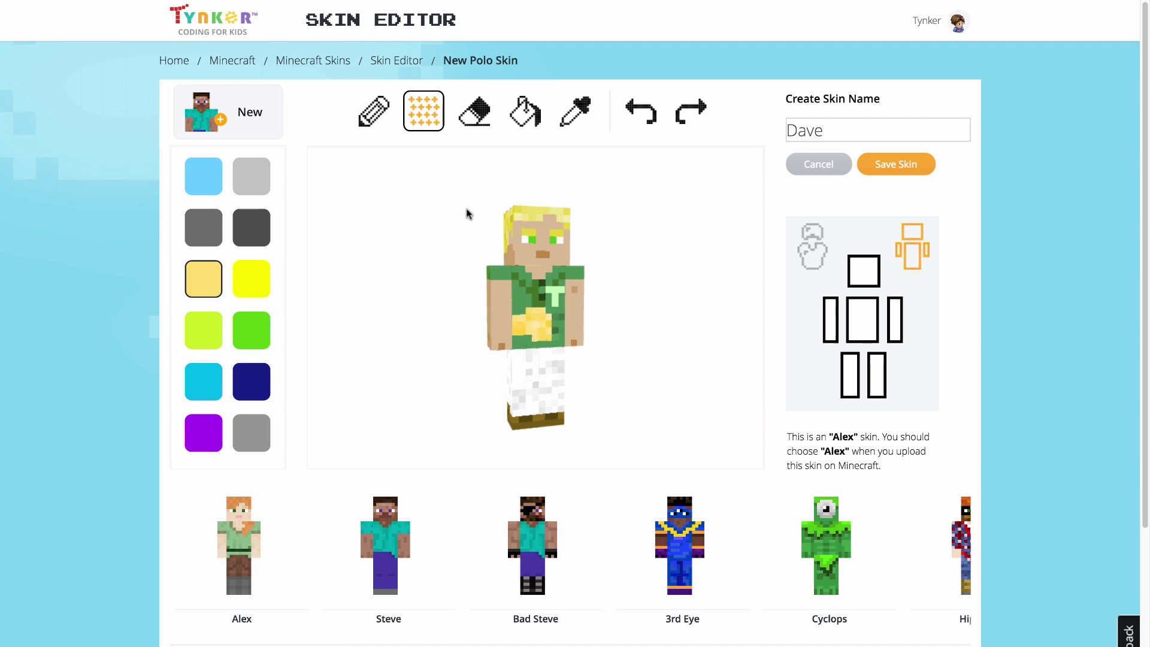
click(474, 112)
drag(533, 328, 533, 328)
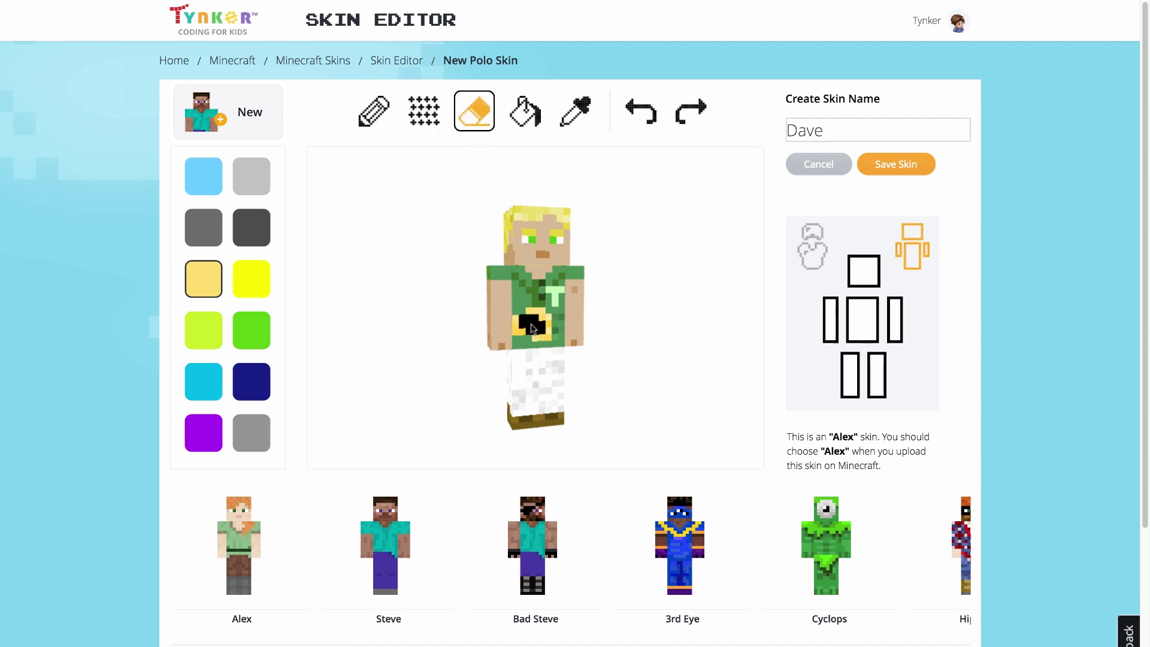
click(525, 111)
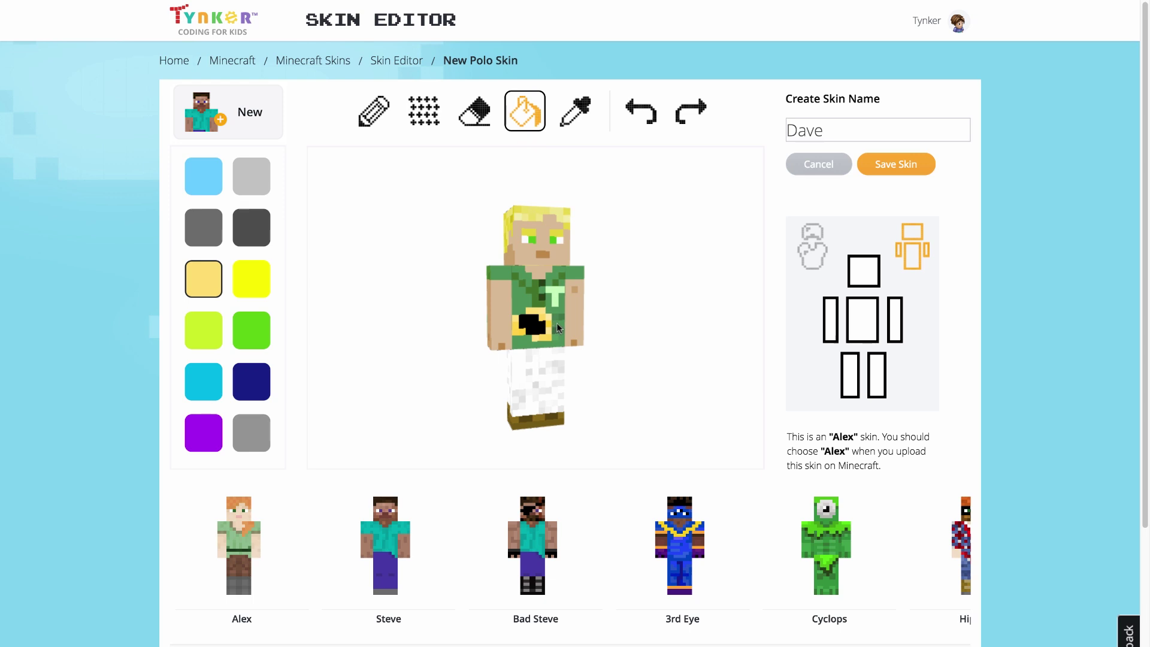
click(526, 339)
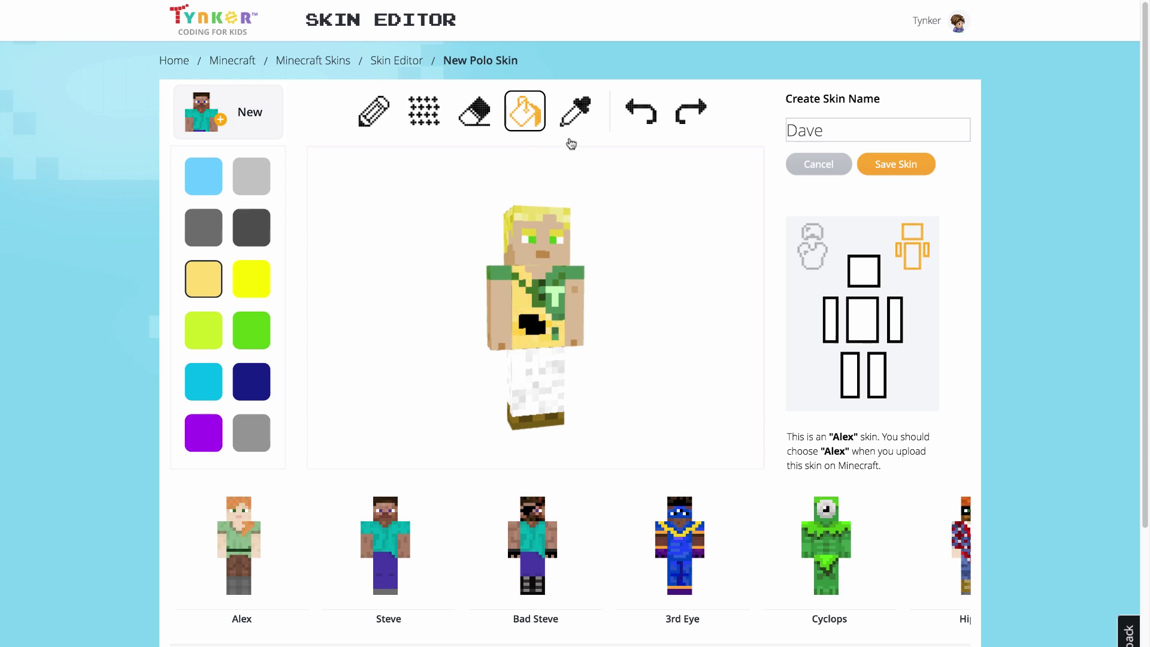
Step: Sample the face, shirt, pants and arm colours with the eyedropper
click(575, 111)
click(541, 239)
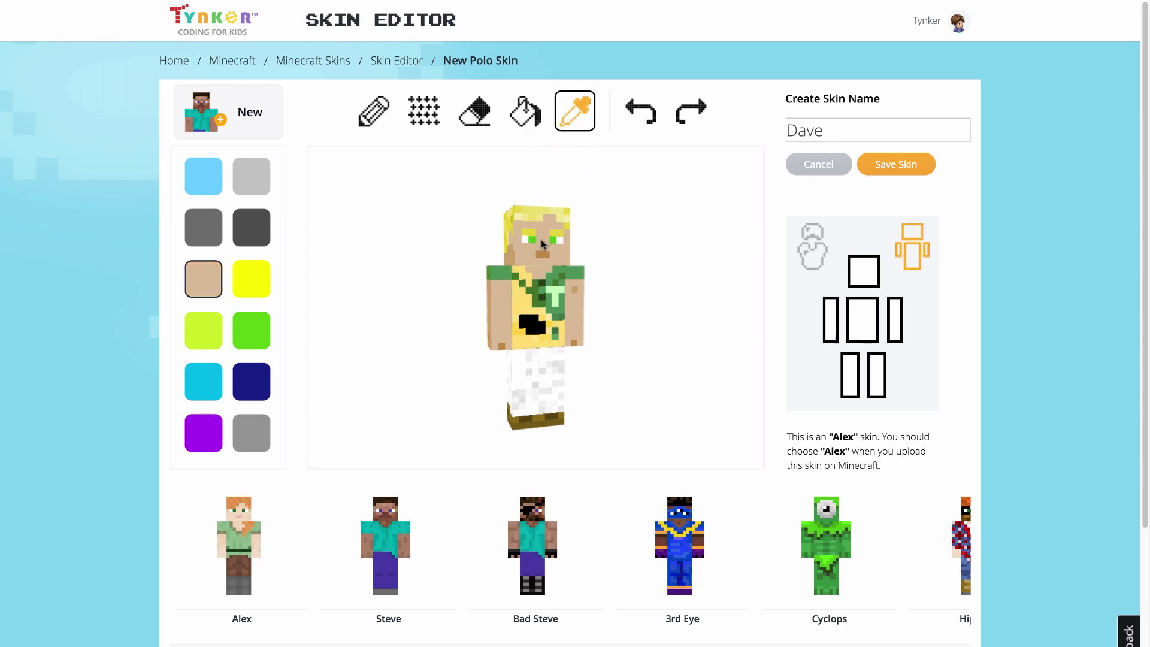
click(519, 312)
click(519, 371)
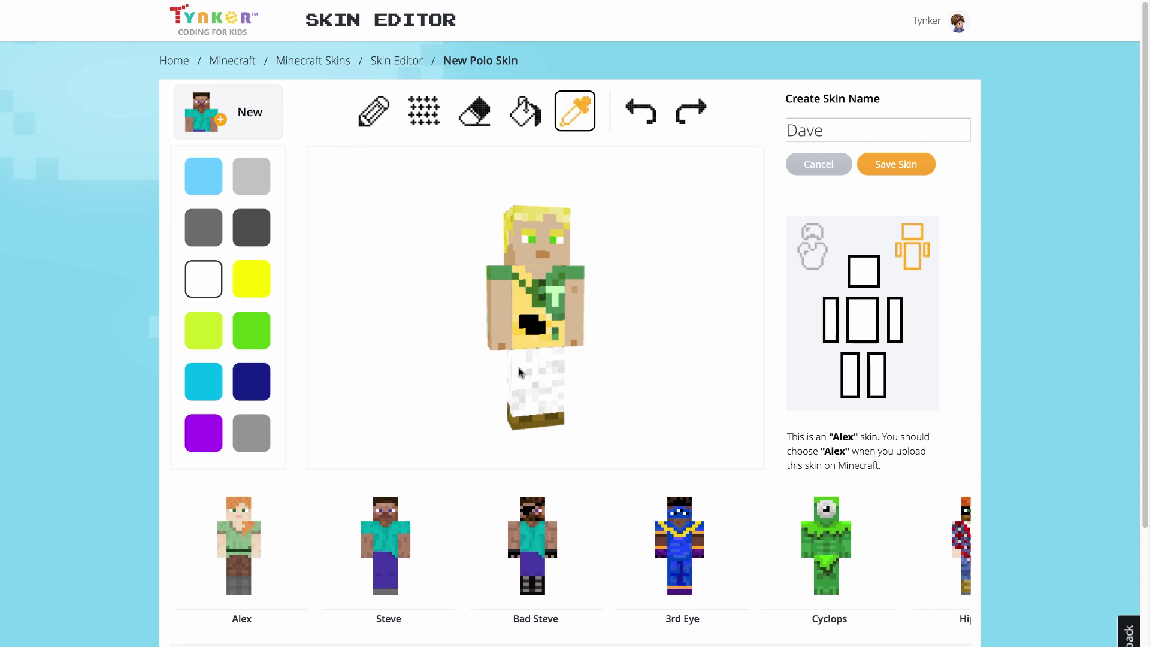
click(498, 307)
click(525, 301)
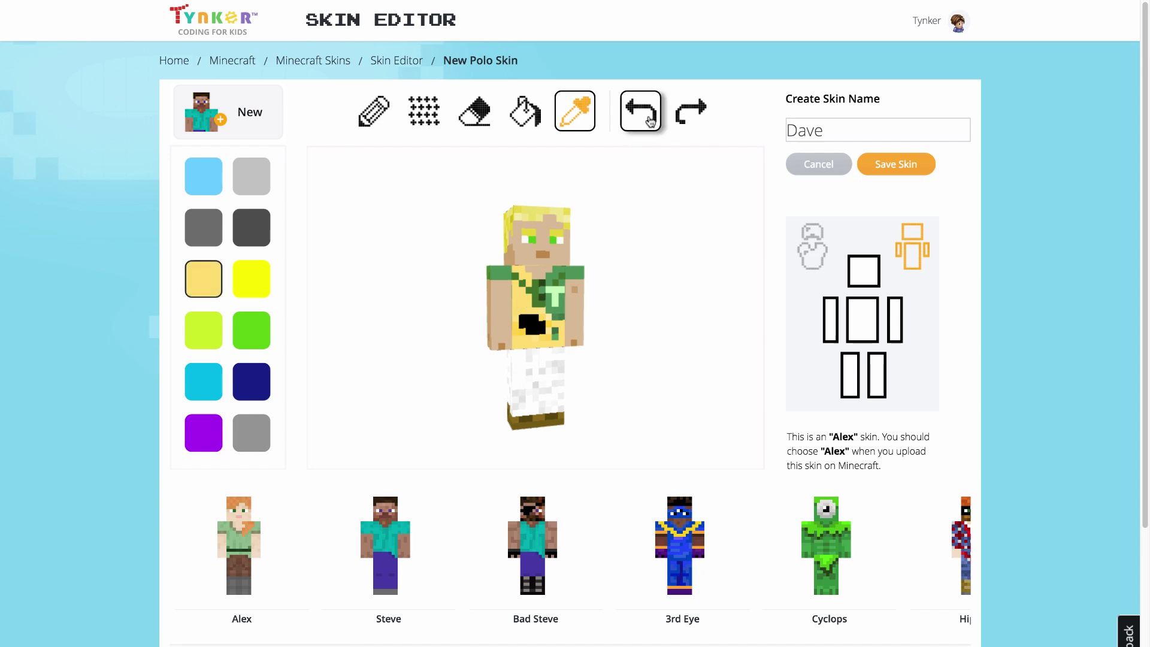
Step: Undo three paint changes until the shirt is green again
click(650, 122)
click(650, 122)
click(650, 121)
click(650, 122)
click(649, 122)
click(650, 121)
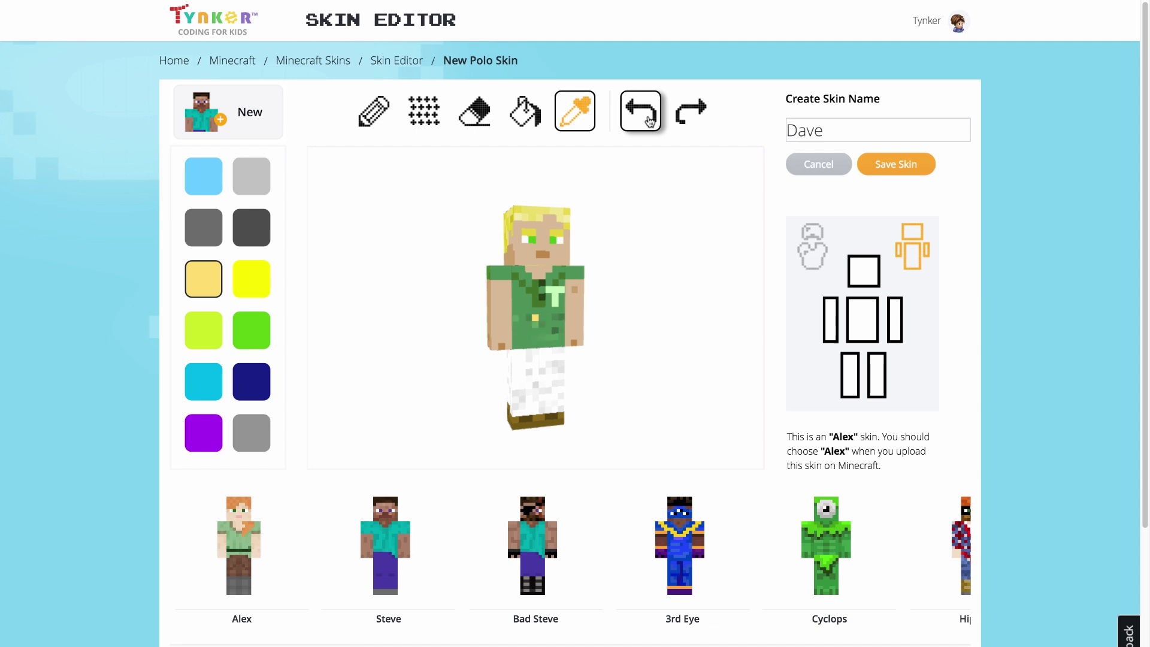
Step: Paint both eyes light blue with the pencil
click(204, 176)
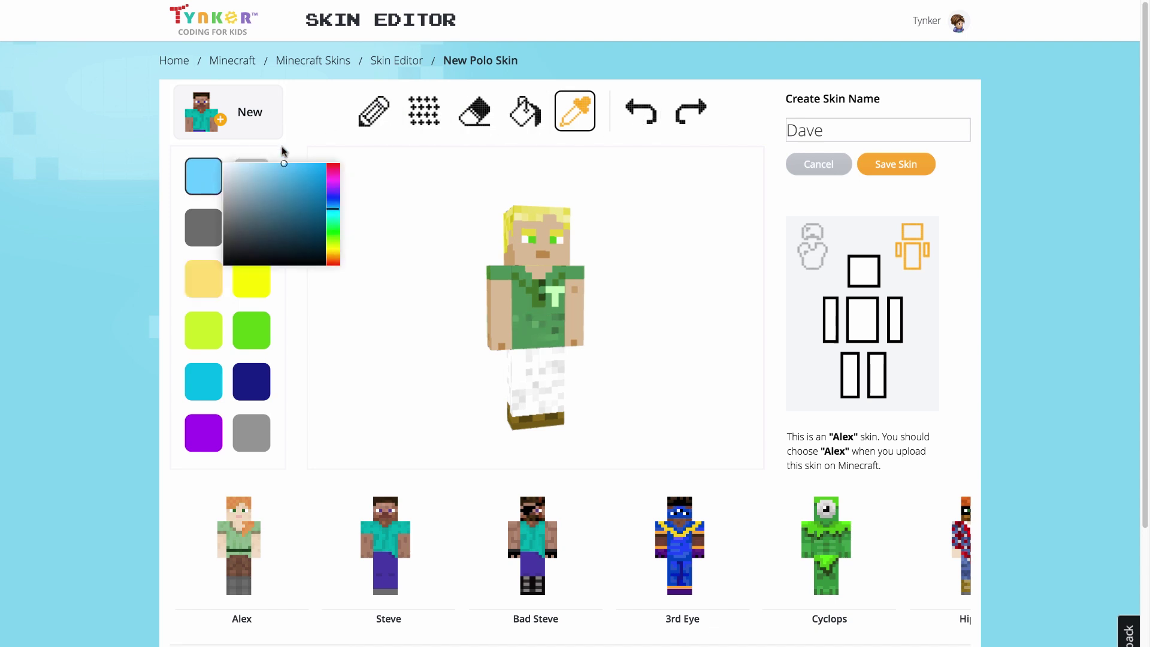
click(369, 118)
click(531, 239)
click(552, 240)
Step: Fill the brown shoes with light, medium and dark grey using the paint bucket
click(251, 176)
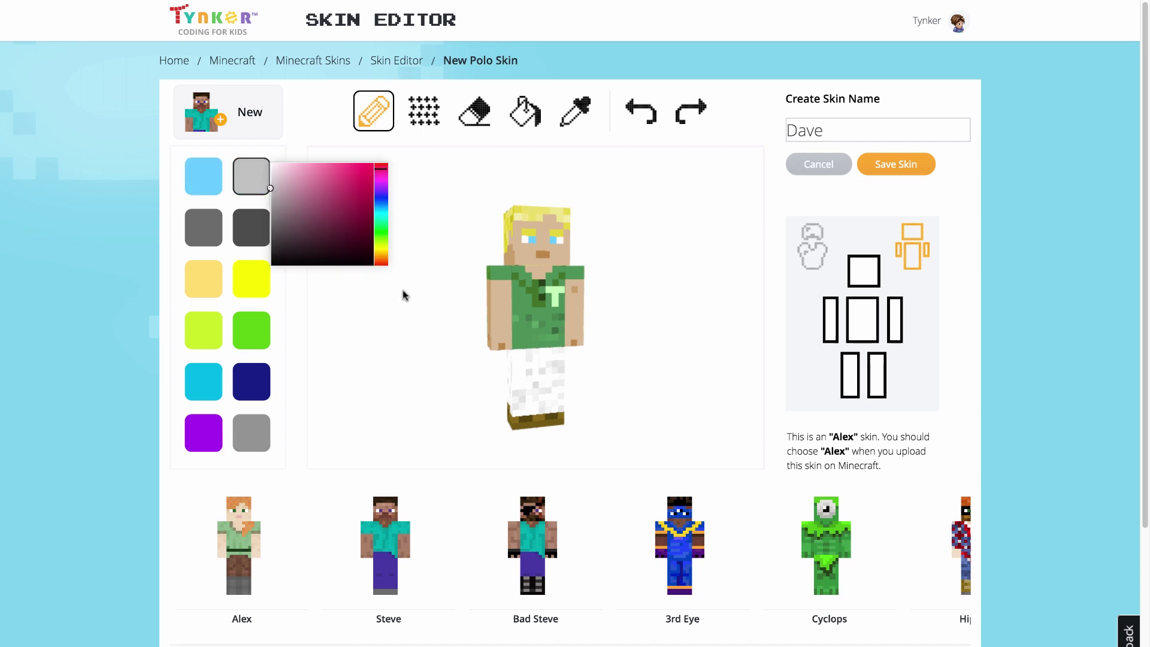
click(525, 111)
click(537, 419)
click(252, 227)
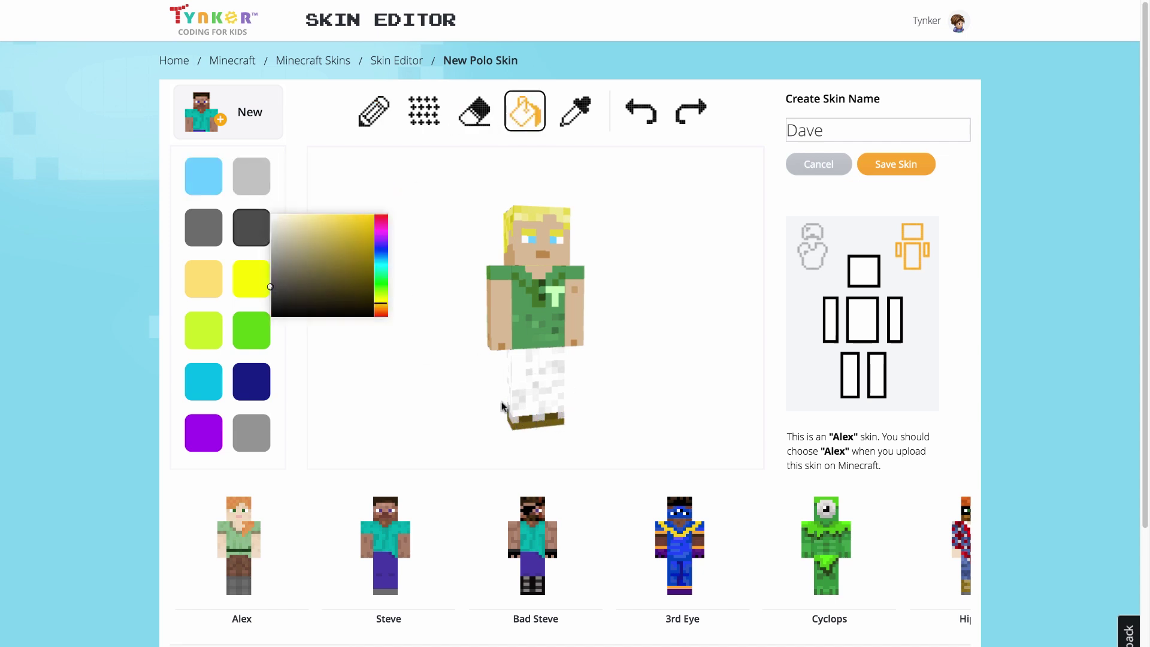
click(526, 419)
click(204, 227)
click(546, 425)
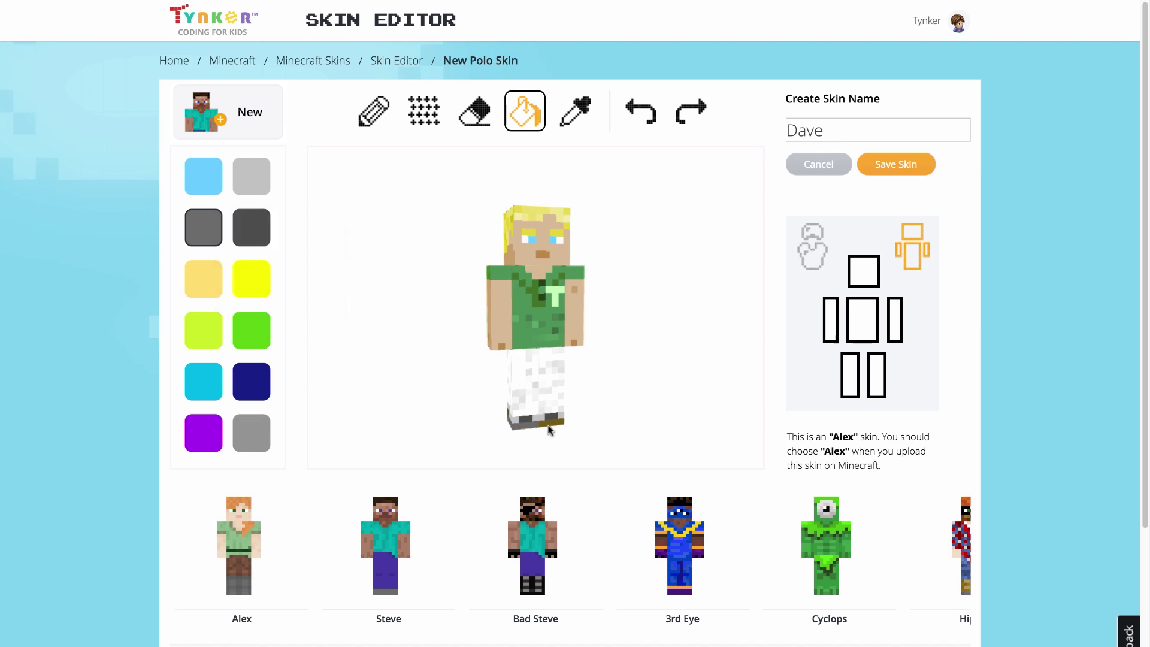
drag(606, 412, 539, 348)
click(263, 228)
click(527, 395)
Step: Orbit the model to a front view, then hide and re-show the torso and right leg
drag(598, 373, 468, 382)
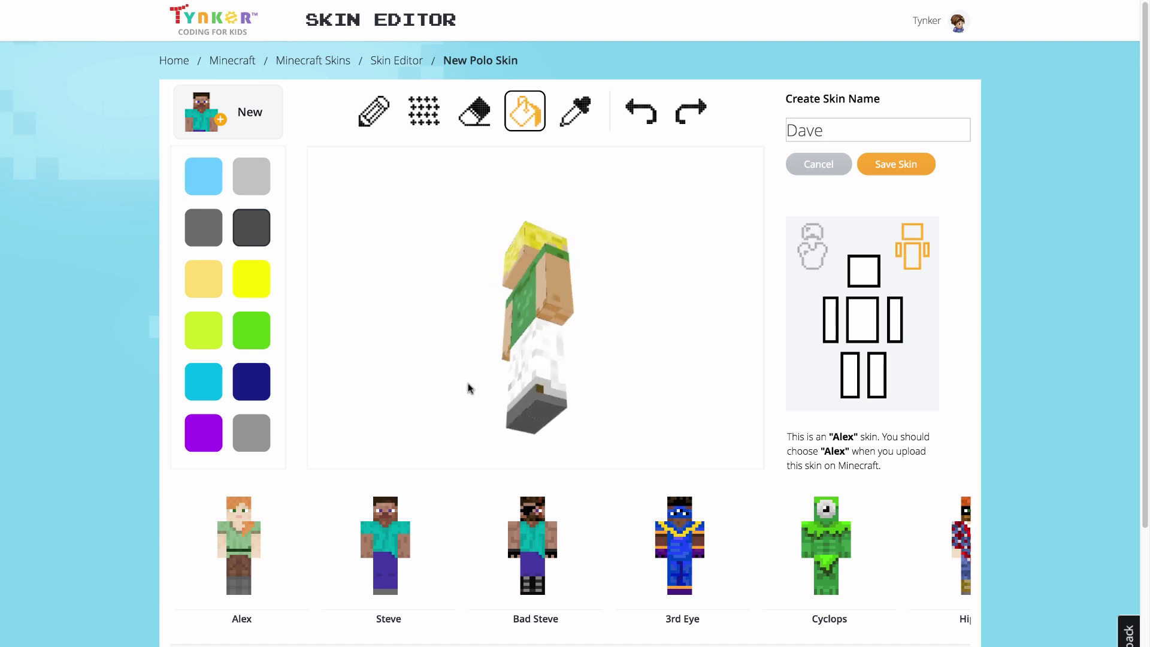
drag(587, 375, 509, 392)
click(876, 375)
click(876, 374)
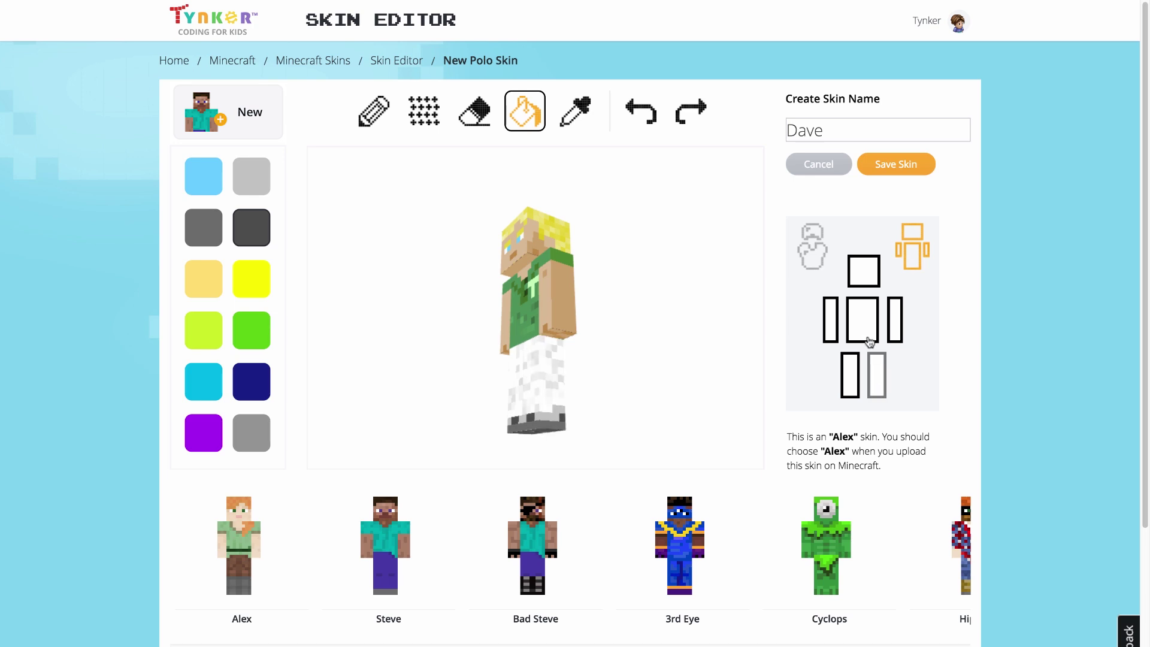
click(865, 334)
click(864, 335)
Step: Hide and re-show the left arm and head, leaving the model facing front
click(830, 320)
click(830, 319)
drag(616, 333, 638, 352)
click(862, 271)
click(863, 270)
drag(657, 292, 687, 274)
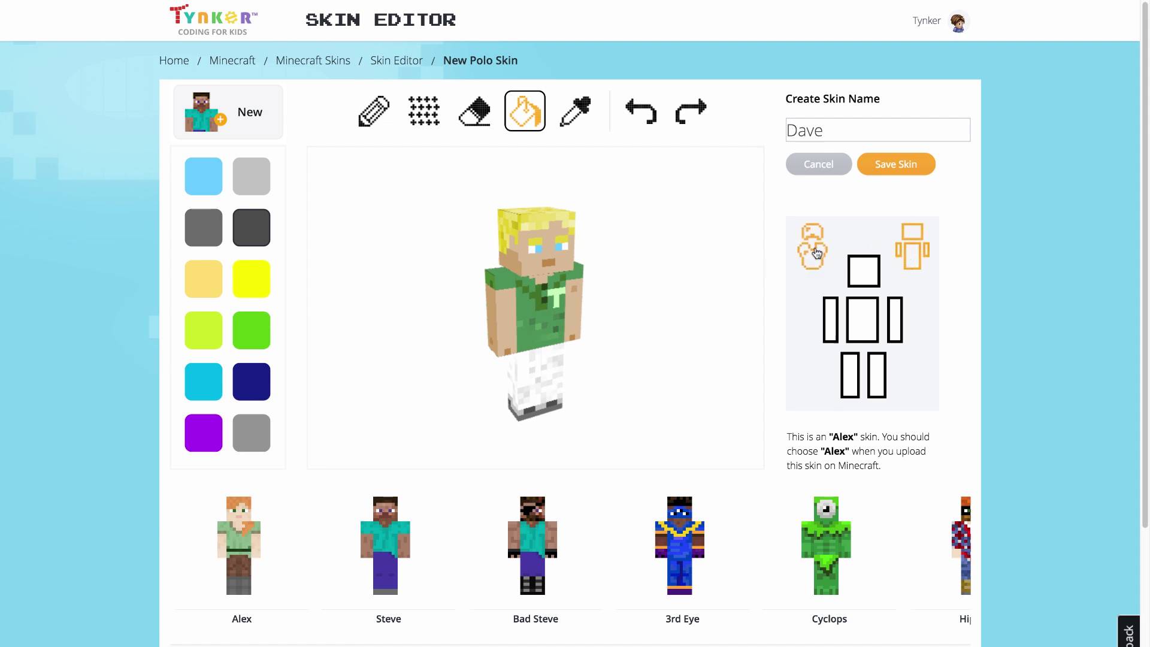
drag(612, 363, 587, 363)
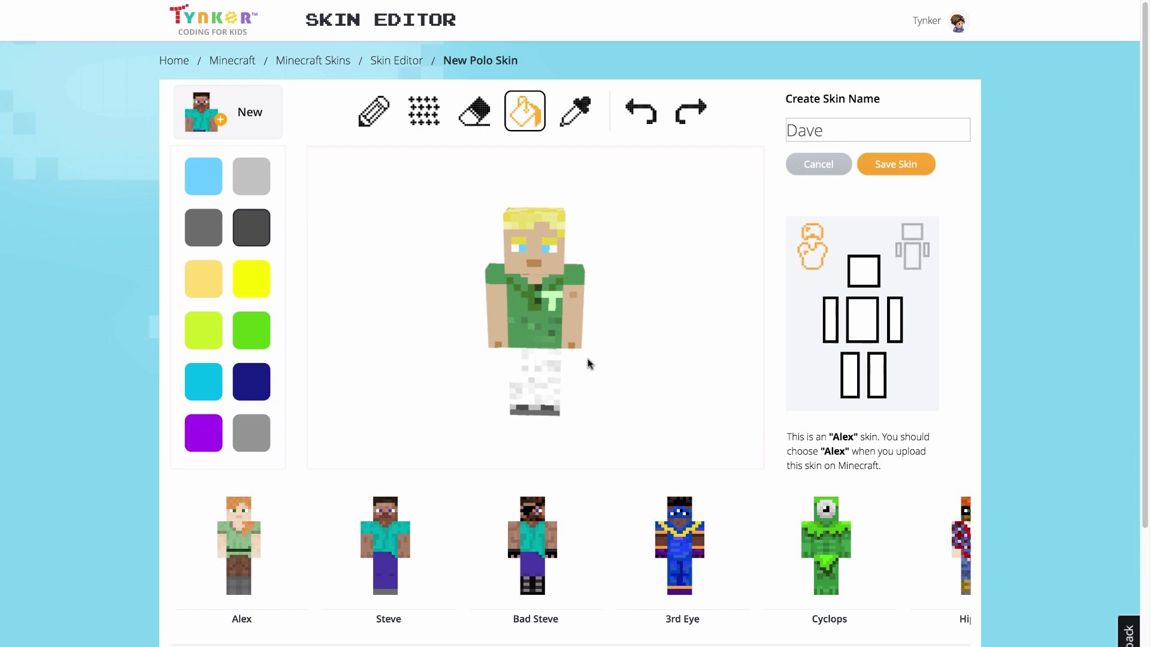
Step: Pick a warmer, lighter yellow for the pencil
click(250, 286)
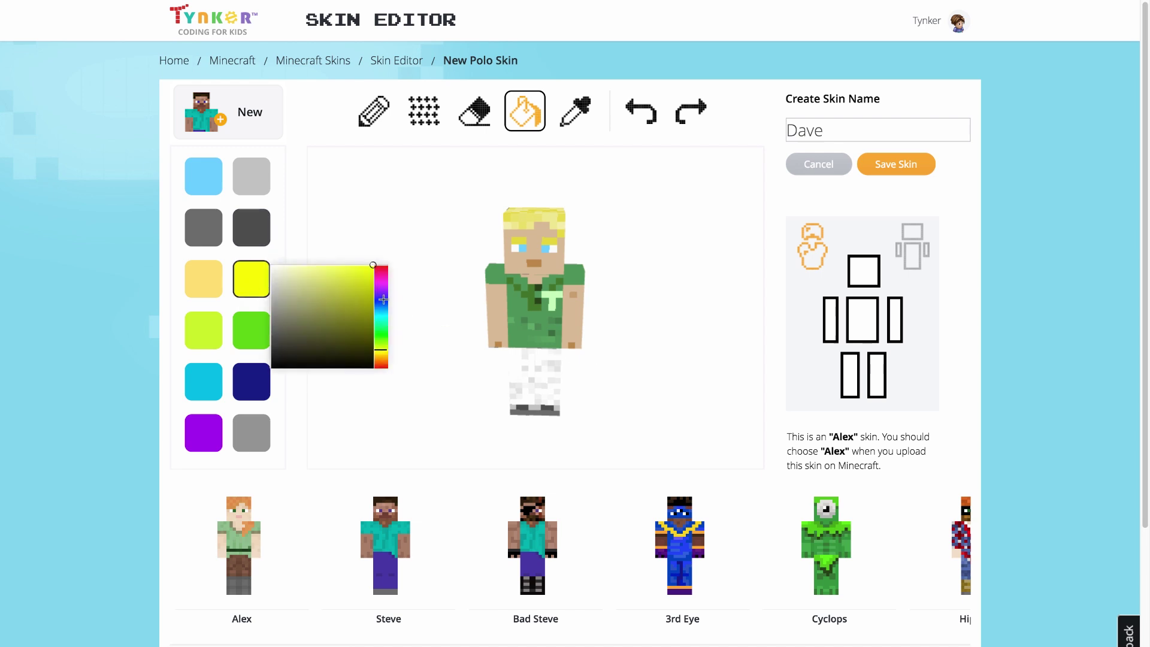
drag(380, 350, 381, 355)
click(344, 267)
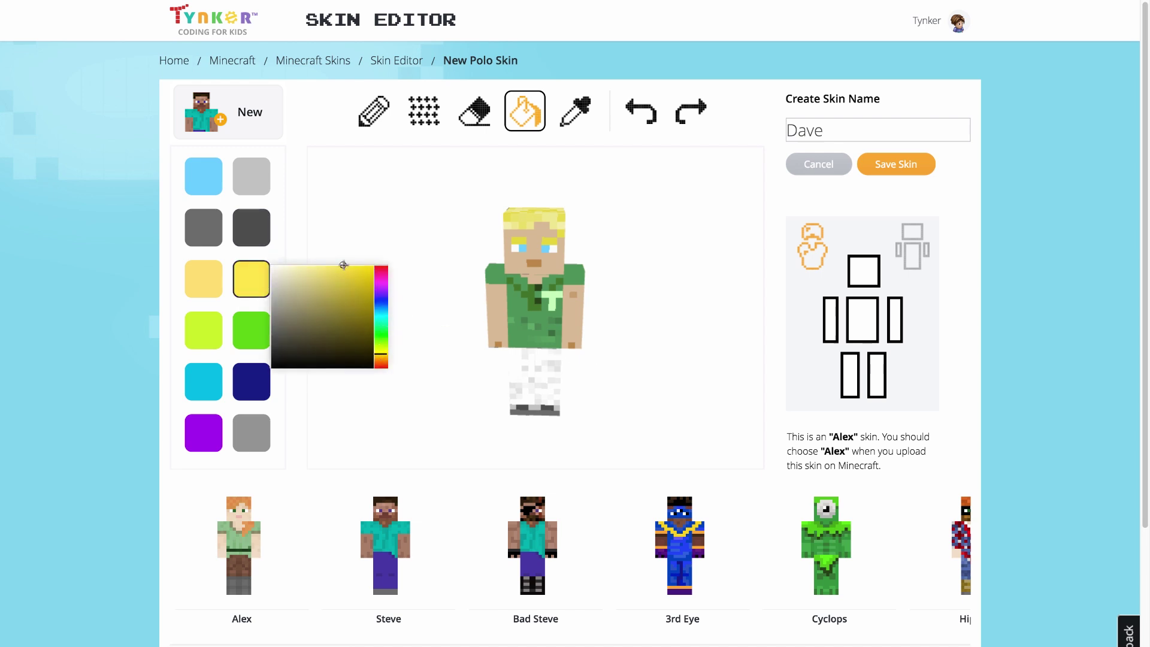
click(373, 111)
Step: With the head hidden, paint a yellow V collar across the shirt's neckline
click(873, 284)
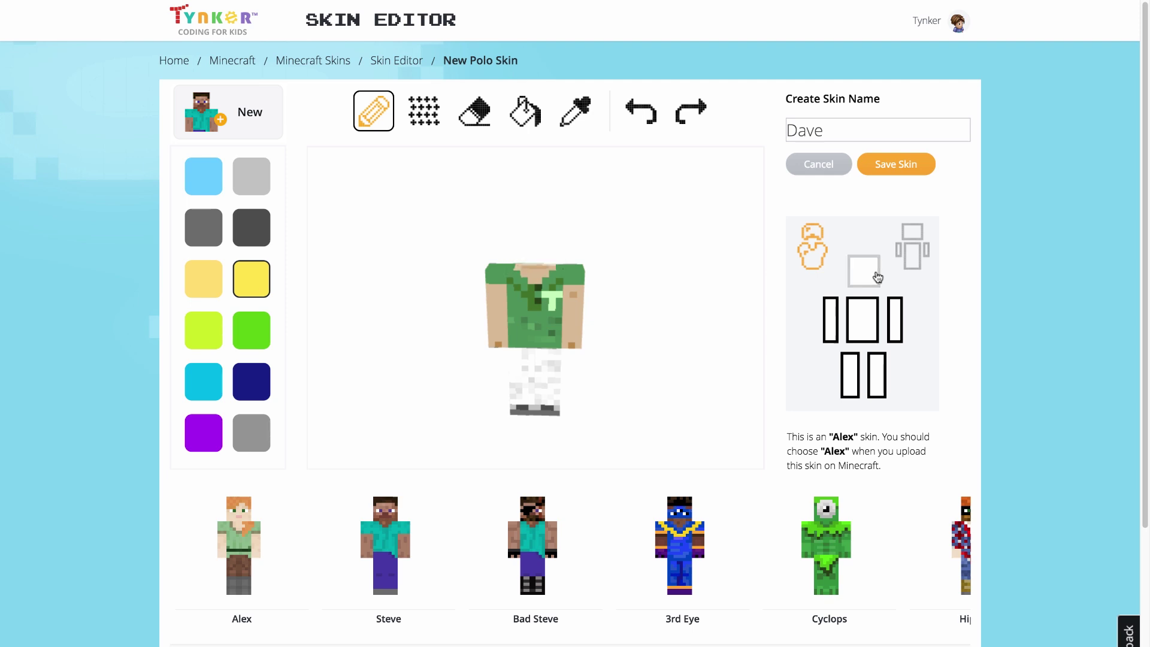
drag(644, 259, 631, 276)
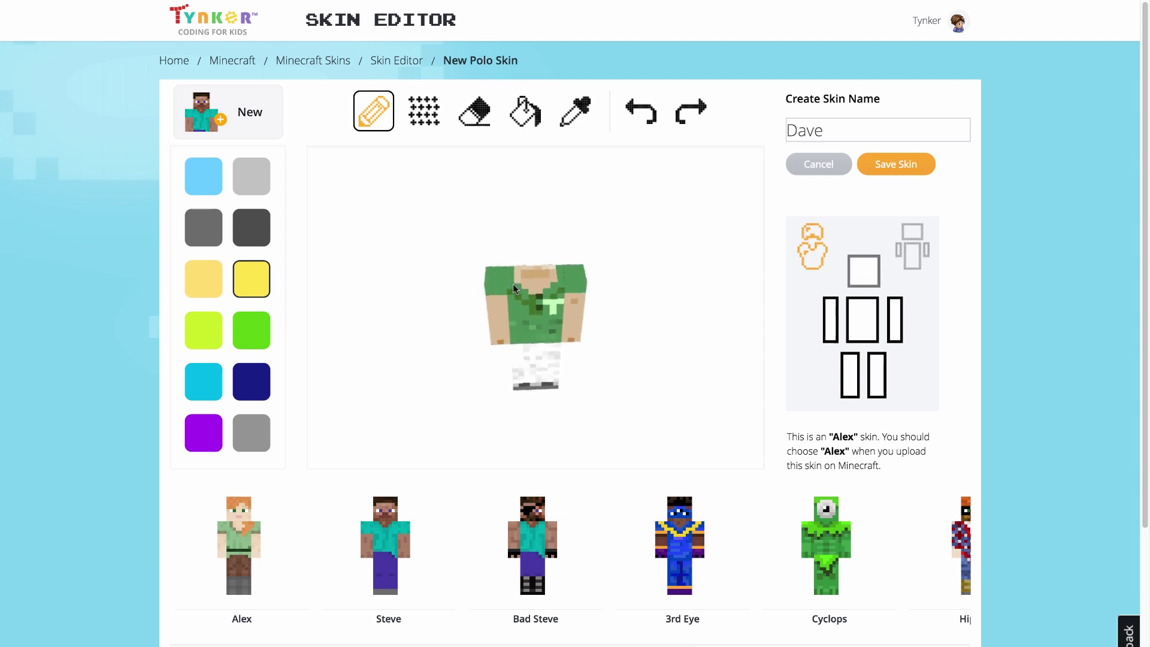
mouse_move(526, 303)
mouse_down()
mouse_move(551, 297)
mouse_move(562, 272)
mouse_move(511, 270)
mouse_up()
drag(531, 321, 593, 293)
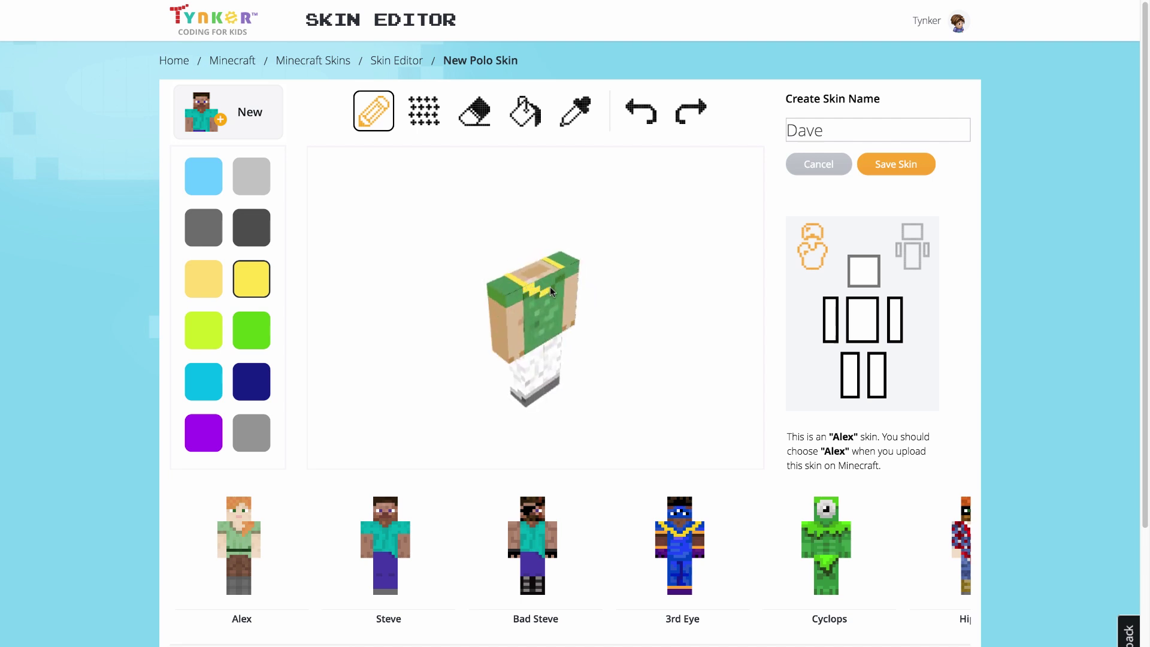
drag(558, 280, 566, 277)
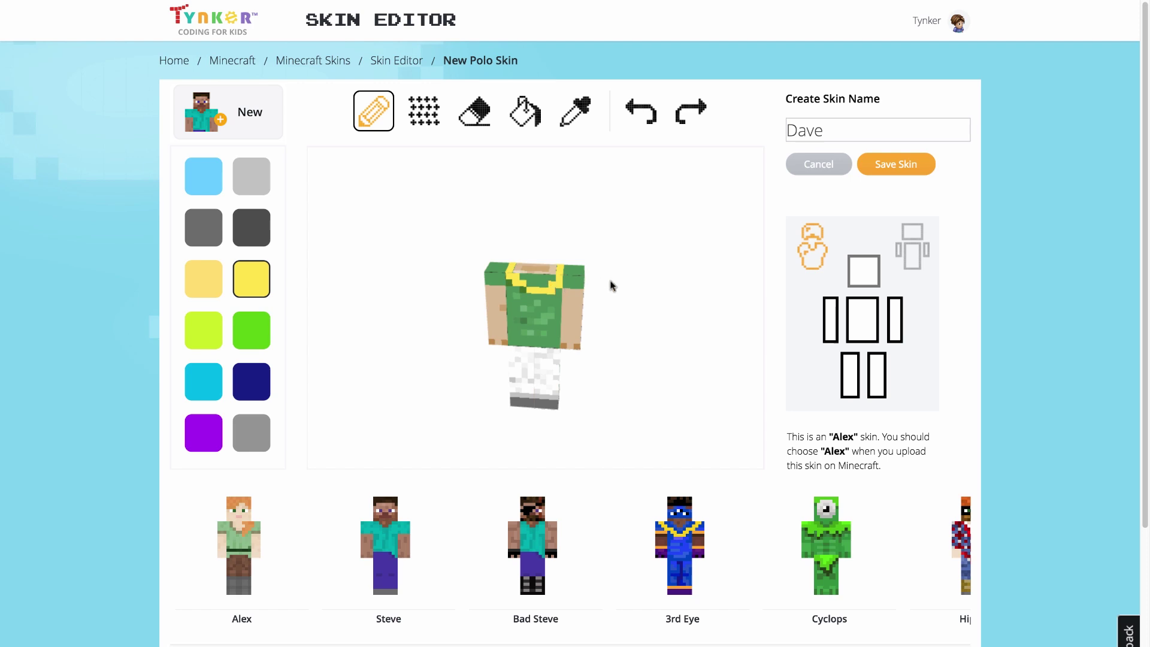
drag(639, 307, 457, 314)
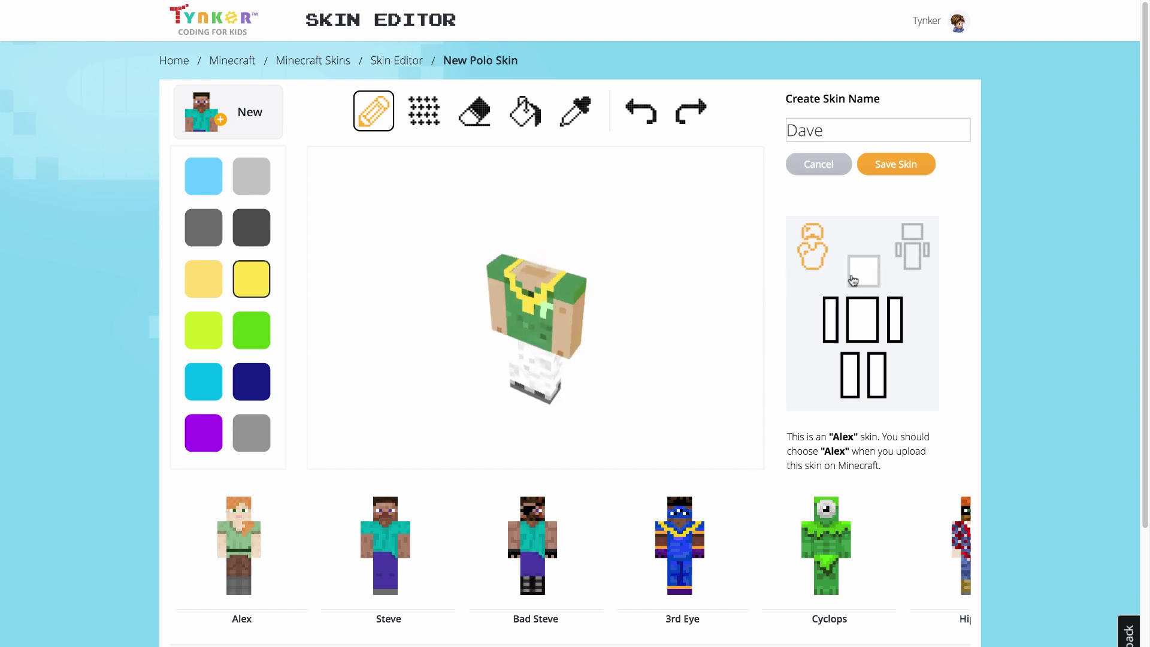
Step: Show the head and the skin's outer layer again
click(857, 280)
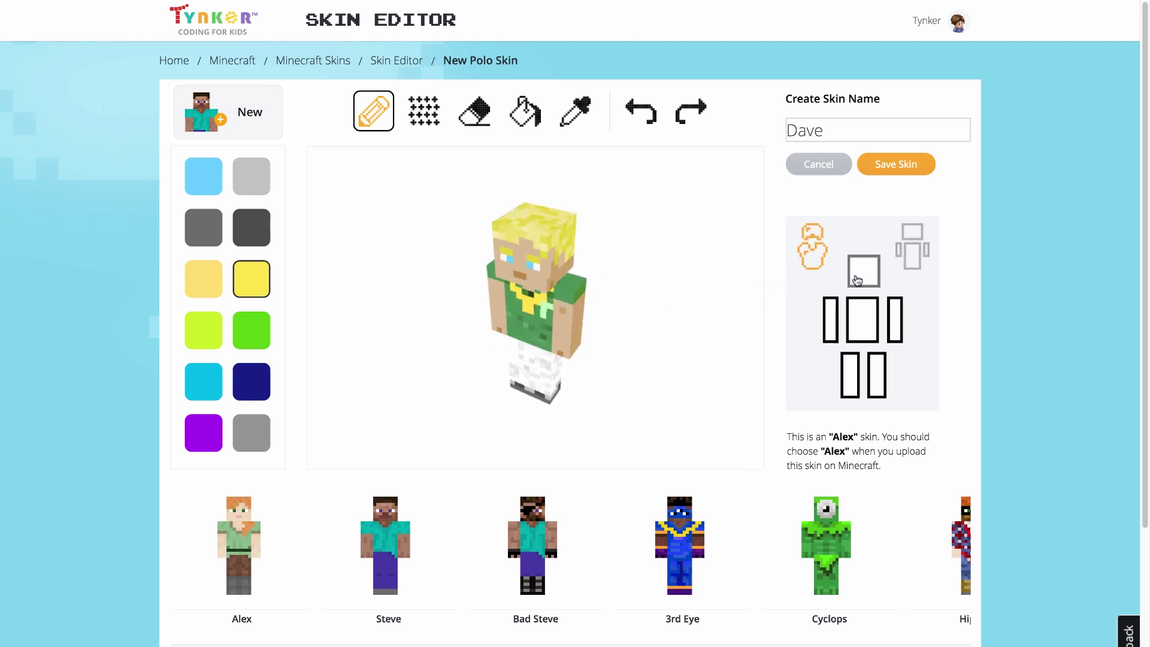
click(905, 257)
click(813, 260)
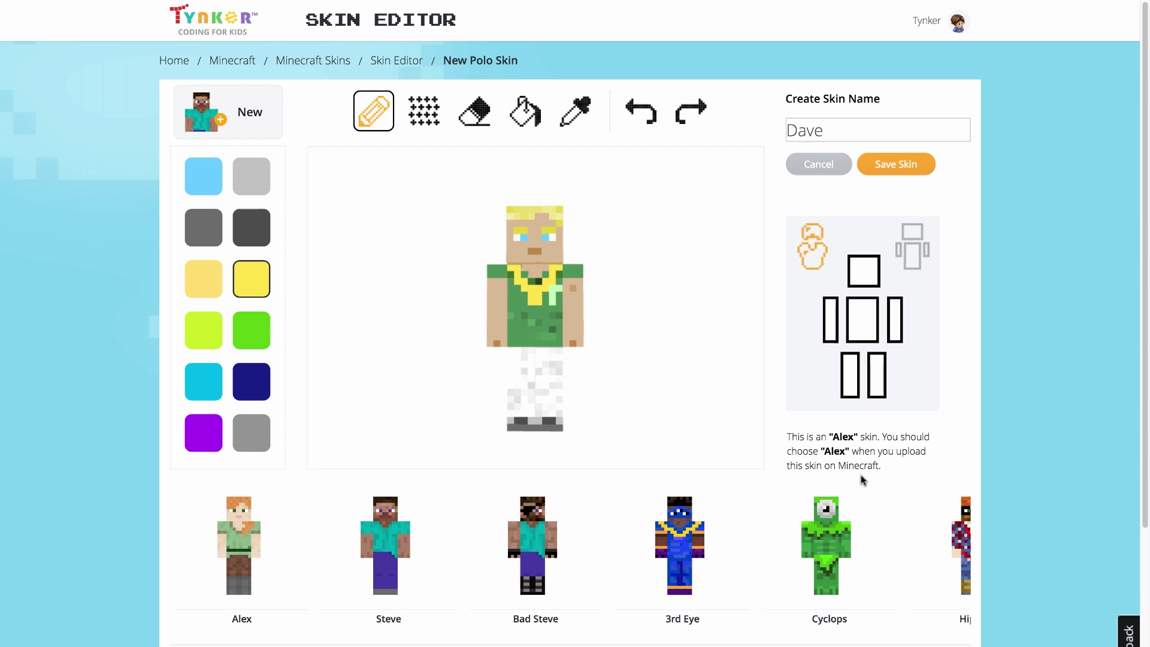
Step: Save the Dave skin to My Skins and download it with Use
click(892, 165)
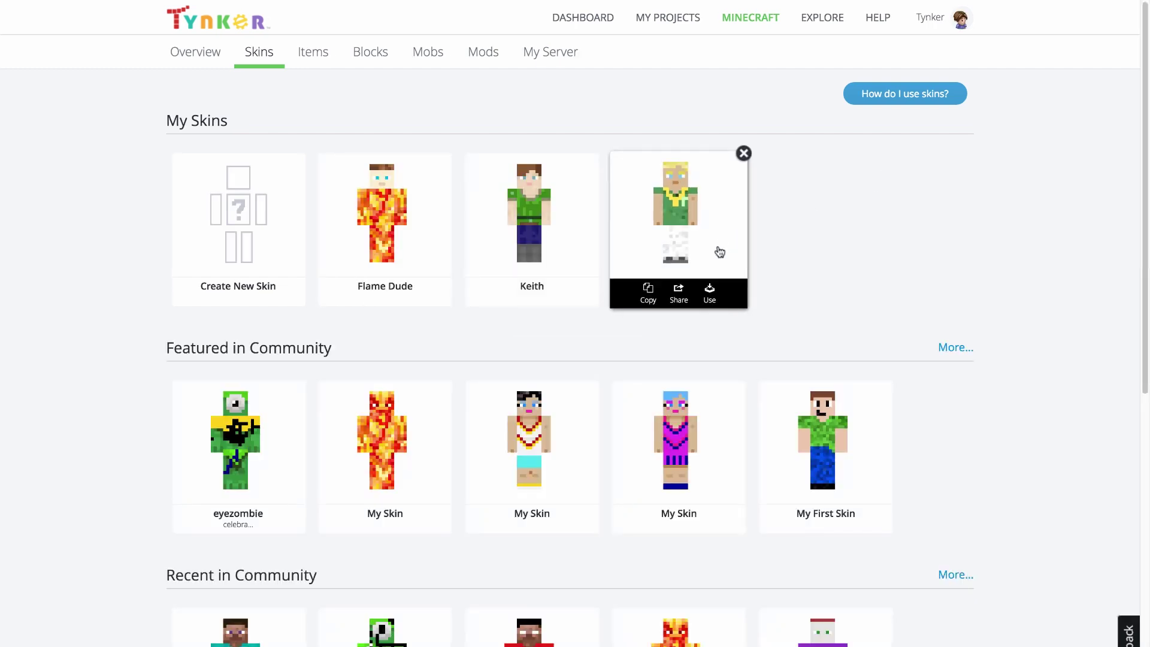
click(710, 293)
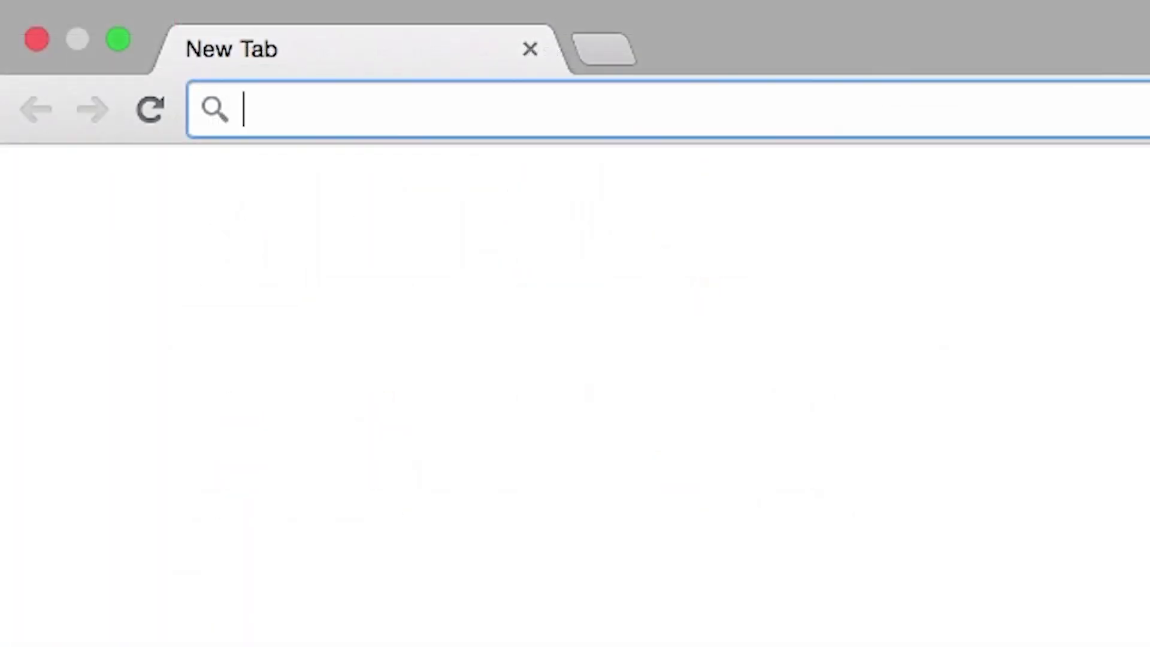
Step: Go to minecraft.net and log in with the account e-mail and password
text(minecraft.net)
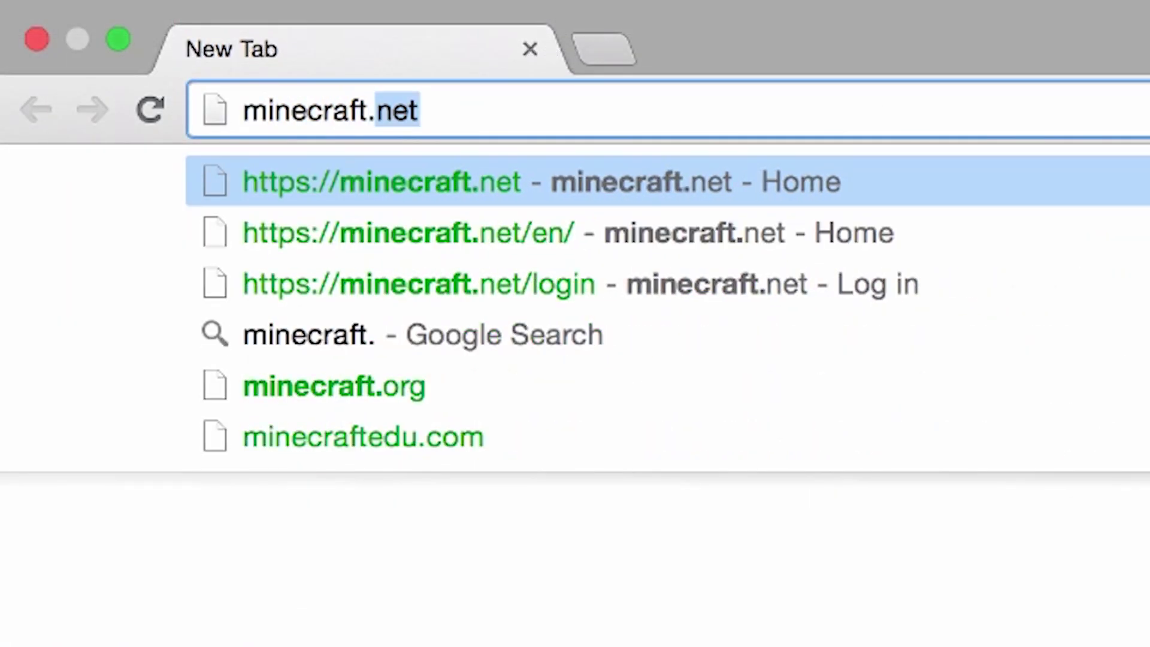
key(Return)
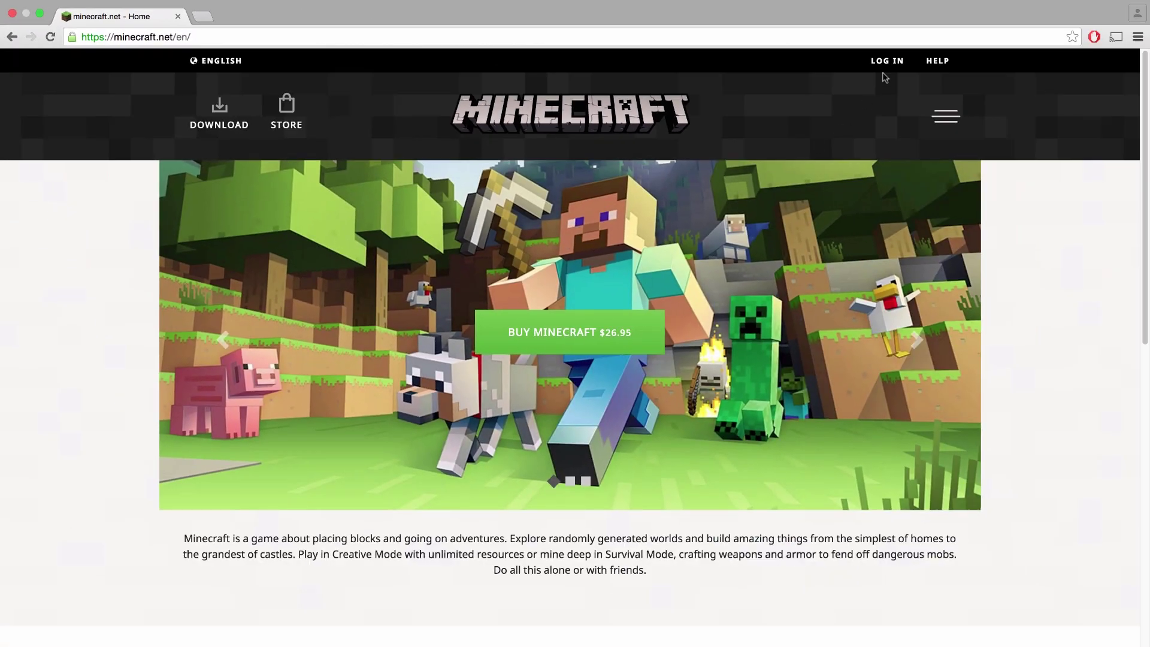
click(887, 61)
click(739, 254)
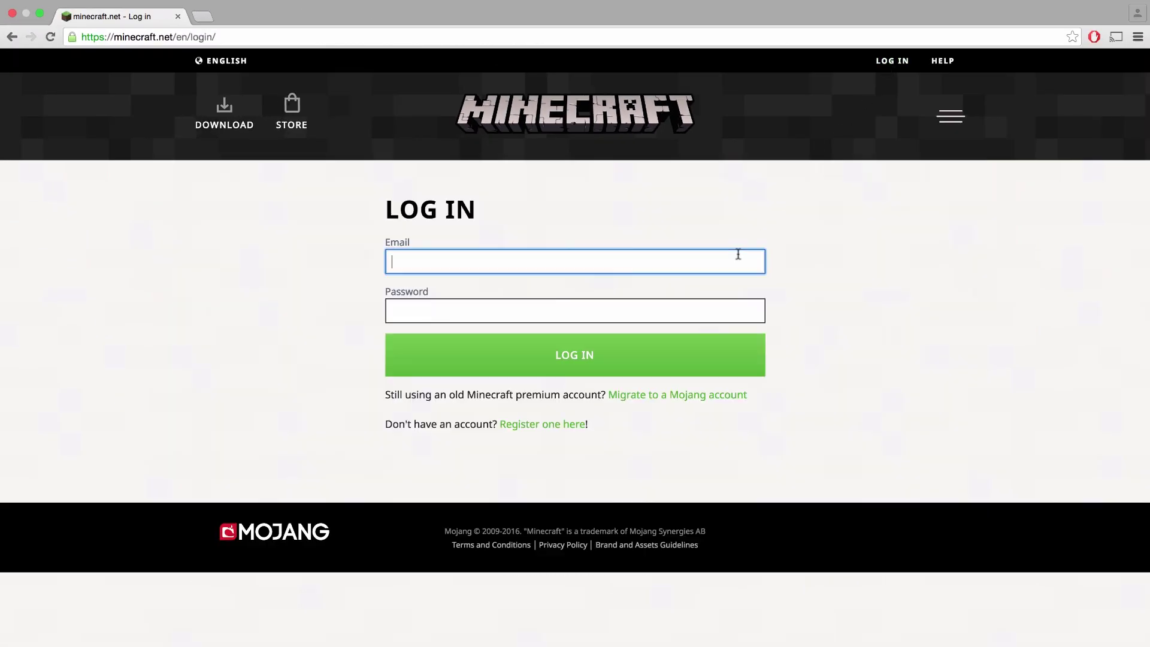
key(Tab)
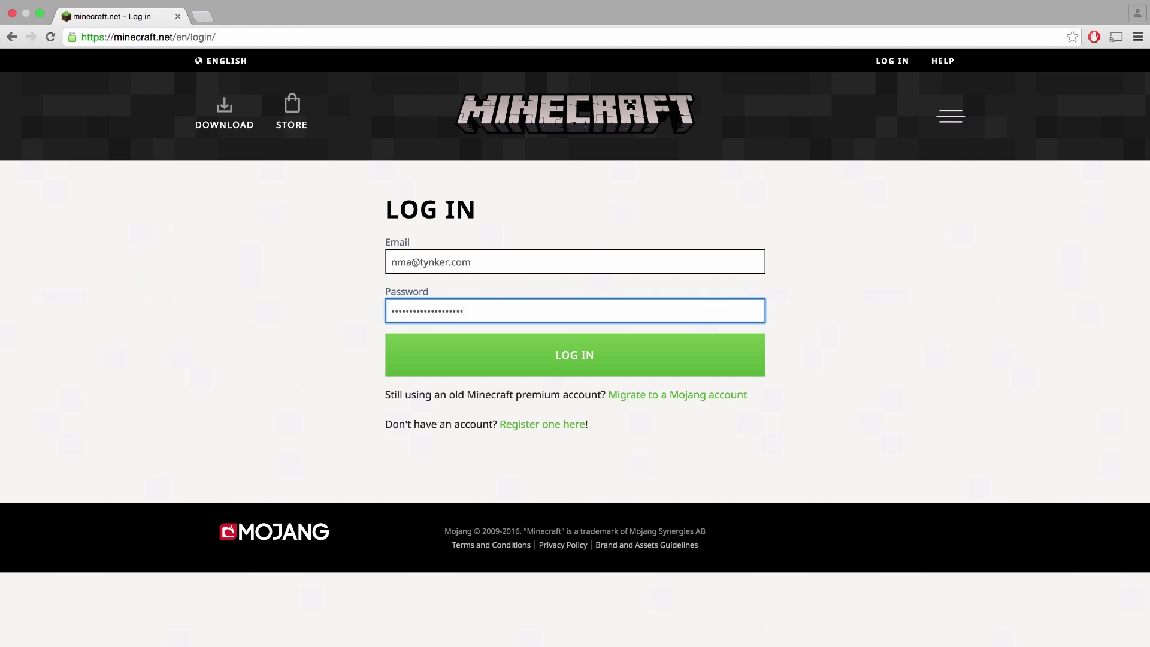
click(613, 367)
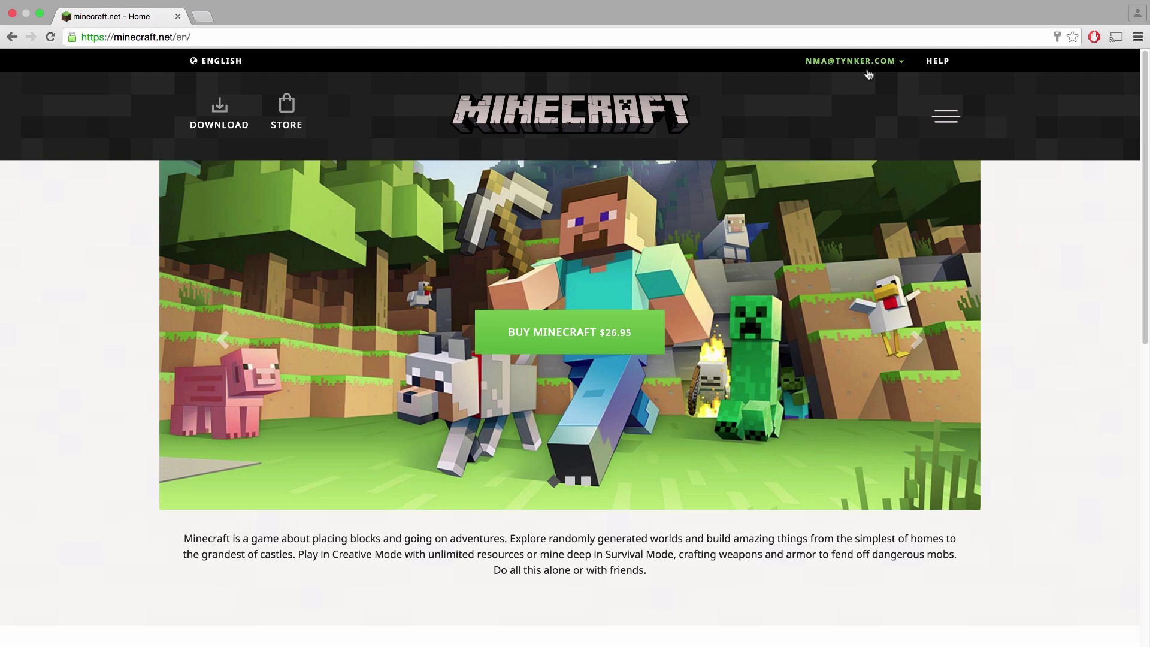
Step: On the account profile page, set the player model to Slim (Alex)
click(897, 66)
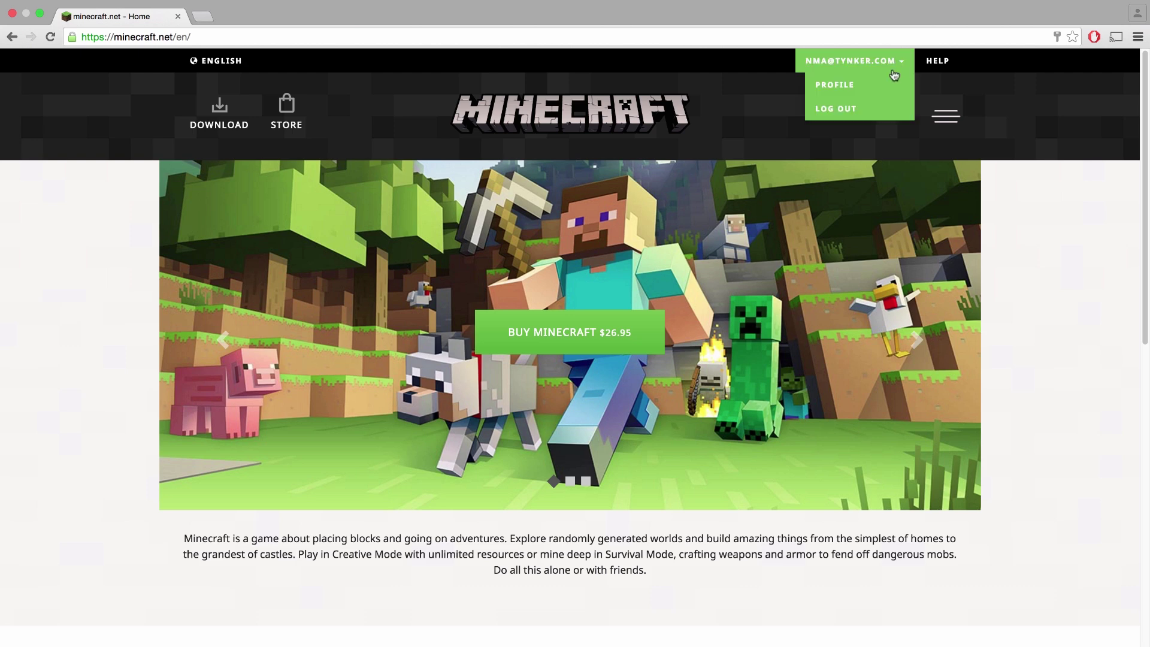
click(851, 89)
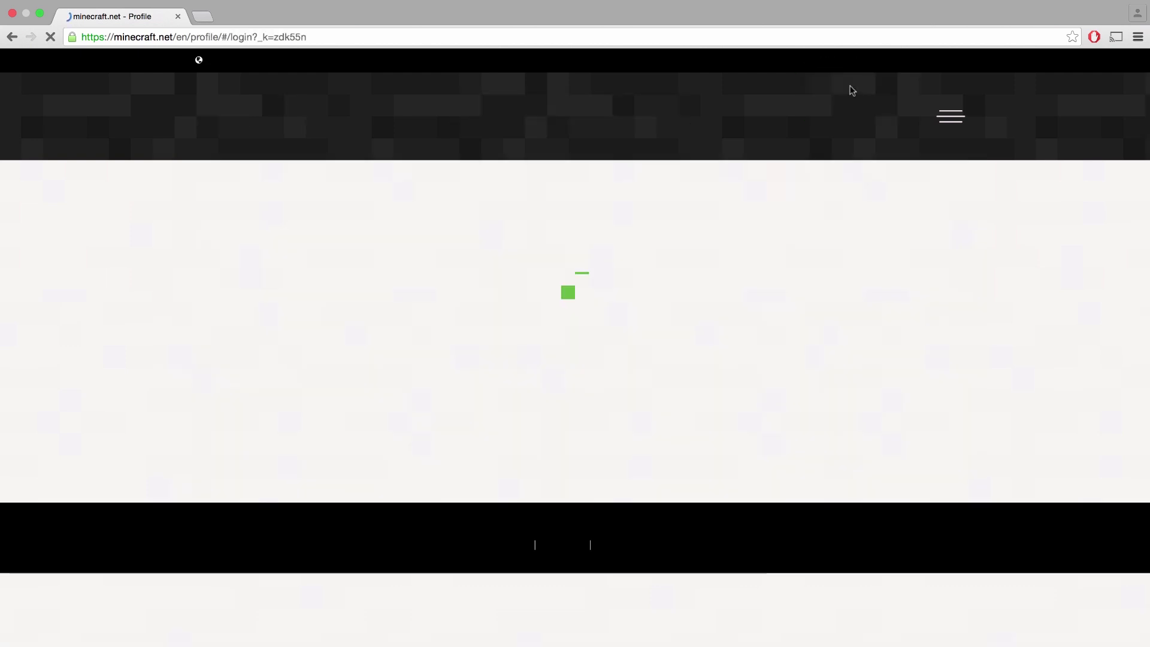
scroll(852, 89, down, 5)
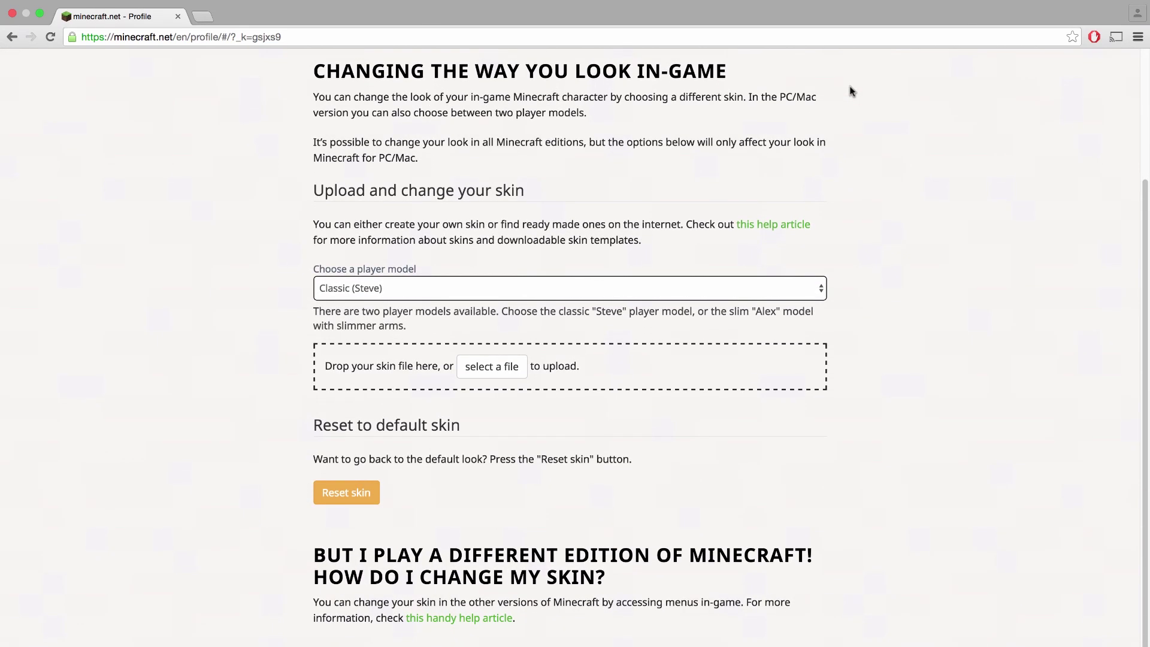
click(608, 287)
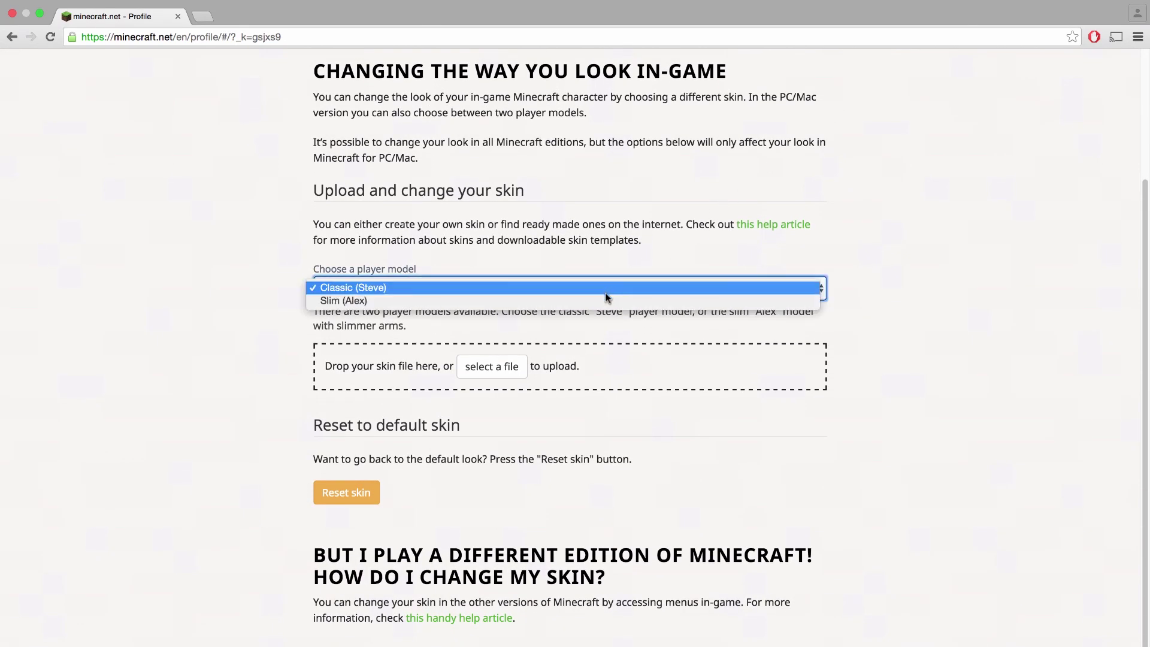
click(606, 300)
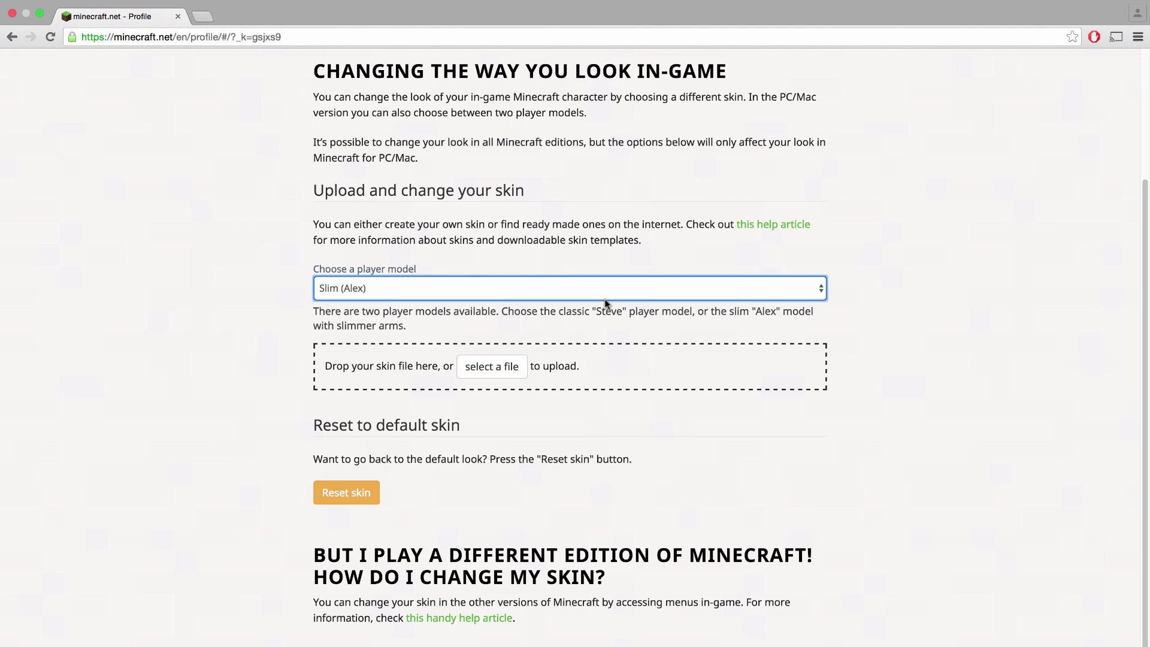
Step: Choose Dave.png as the skin file and upload it
click(502, 367)
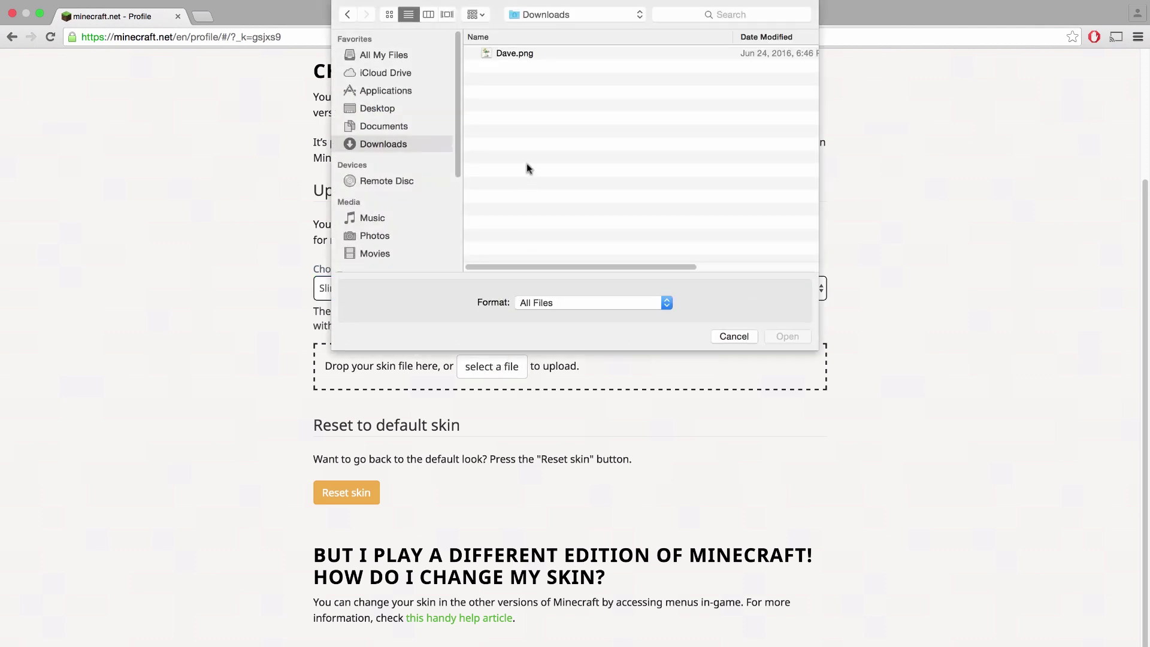
click(522, 54)
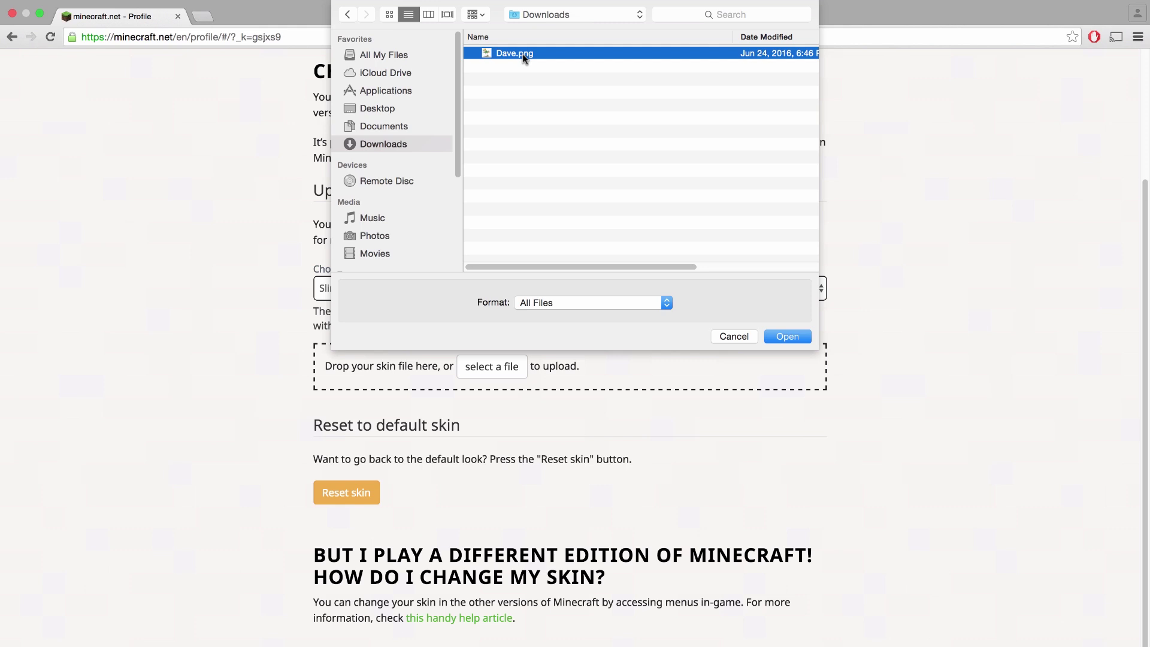
click(786, 337)
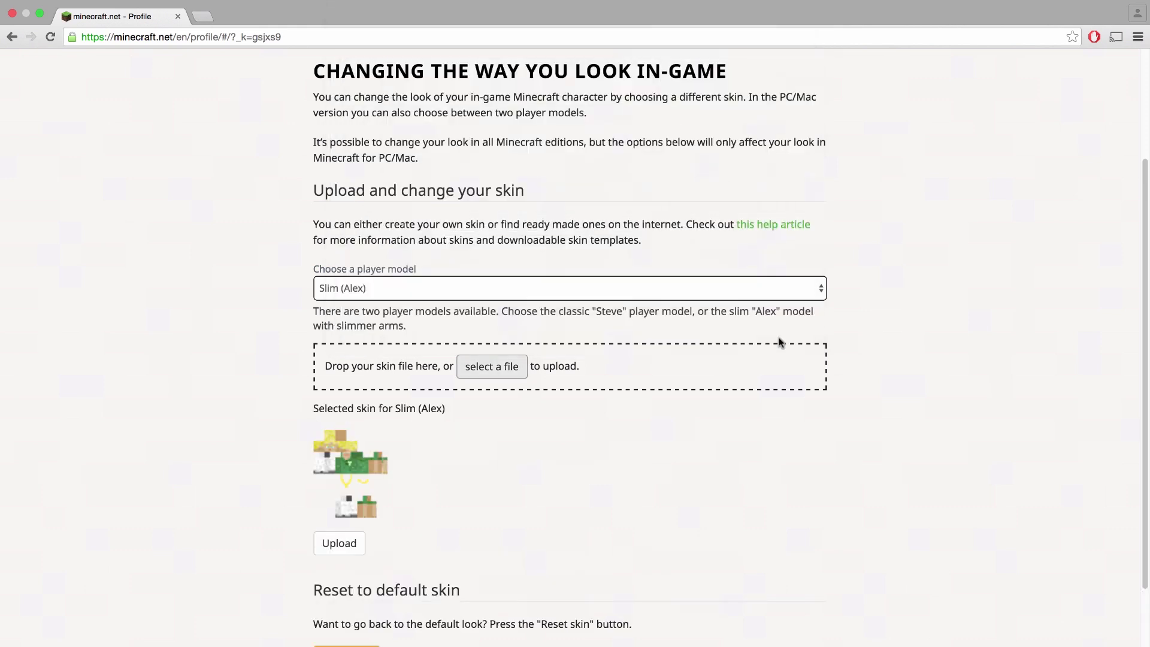
scroll(746, 359, down, 3)
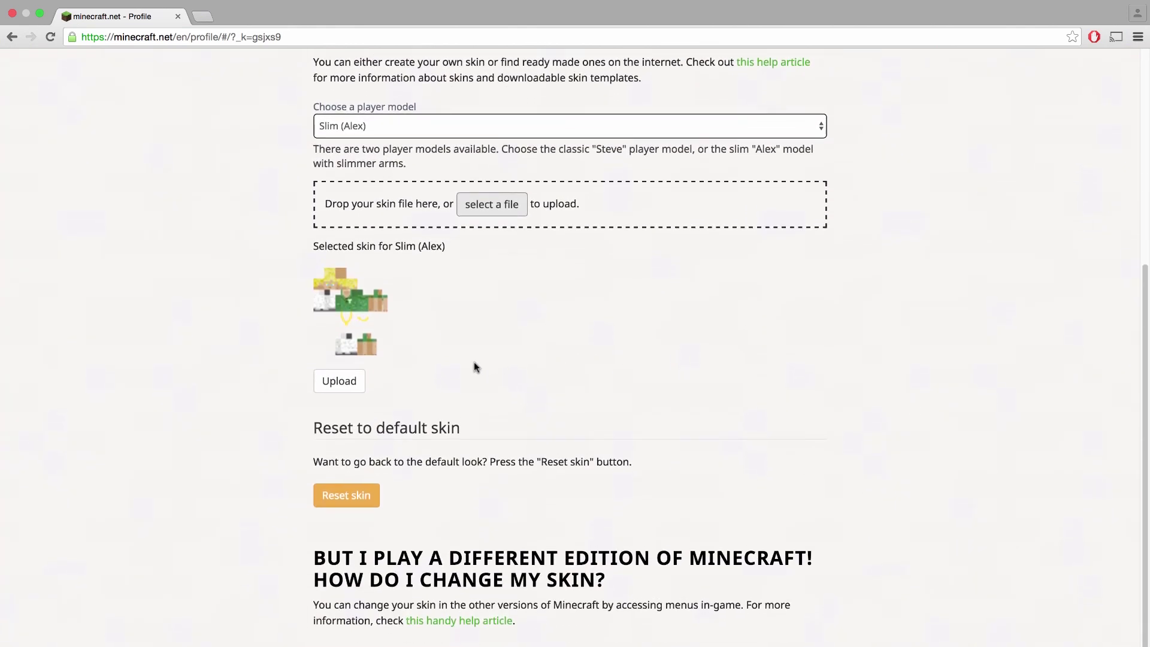
click(338, 382)
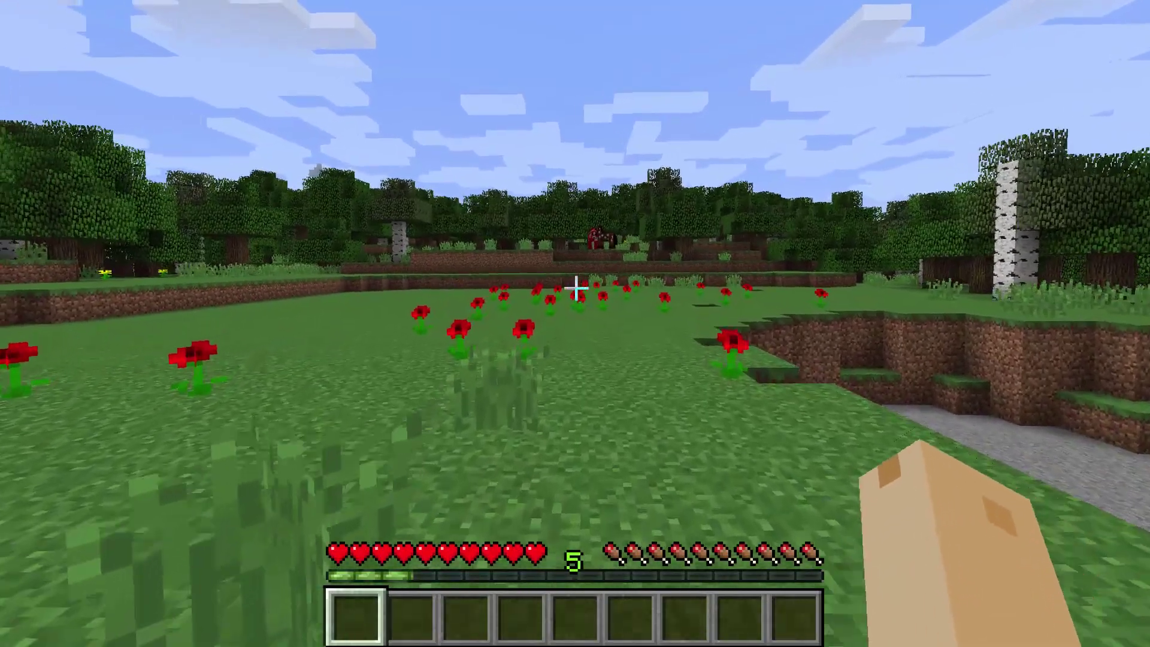
Step: Walk through the meadow, cycling F5 camera views to show the blond, yellow-collared skin
key(w)
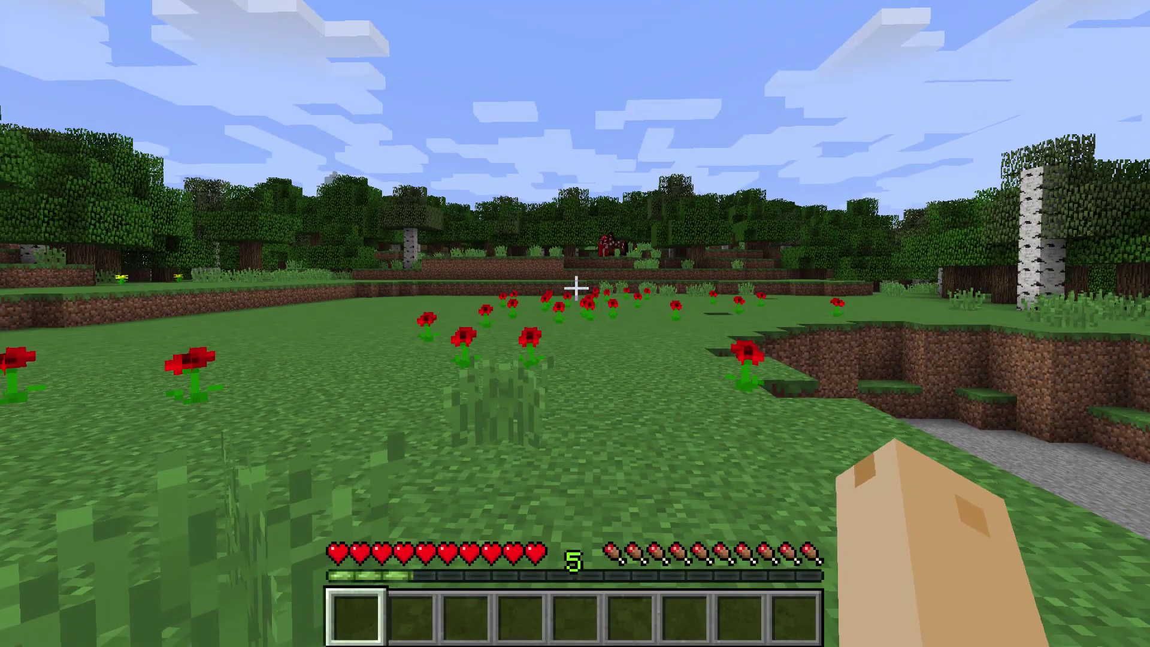
key(F5)
key(w)
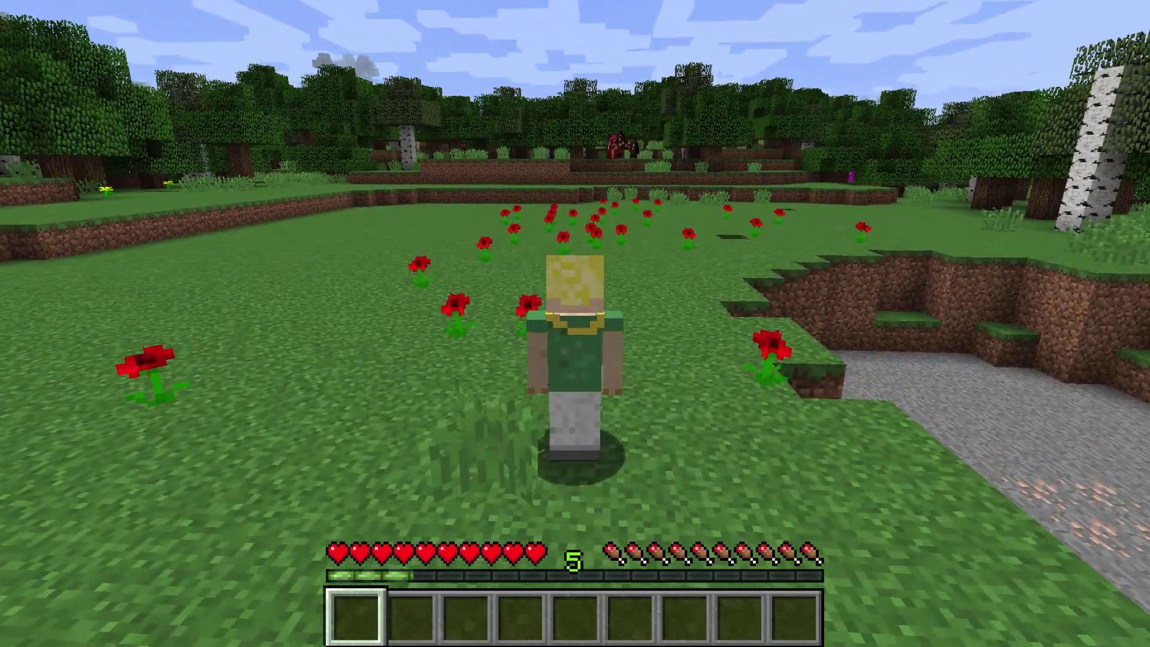
key(F5)
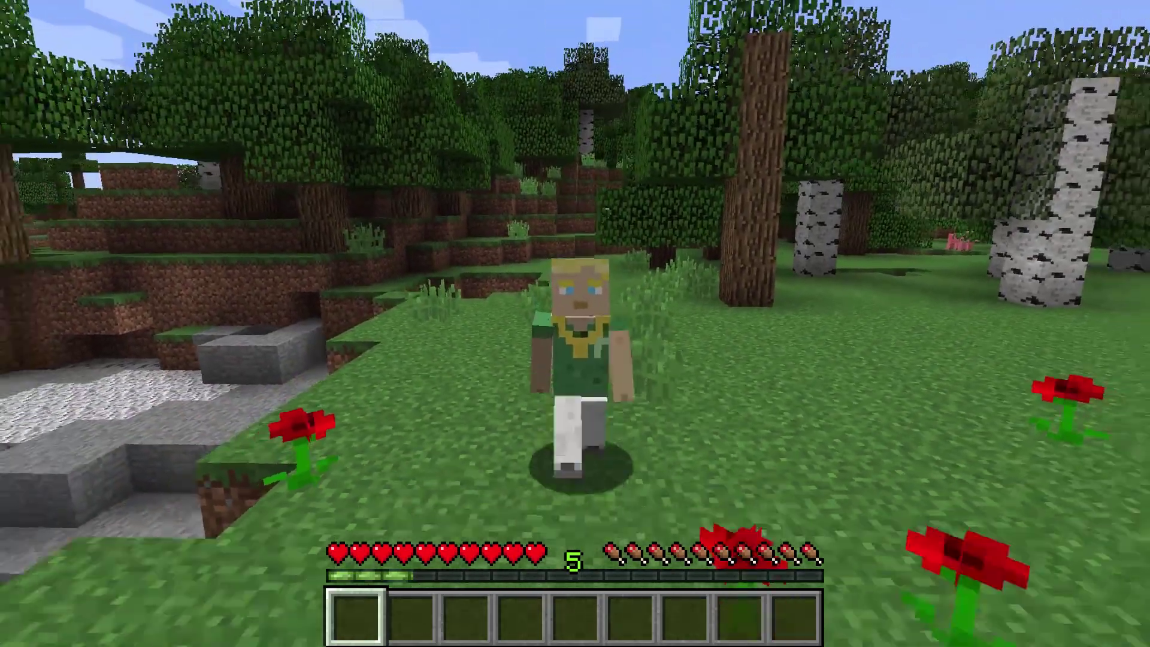
key(w)
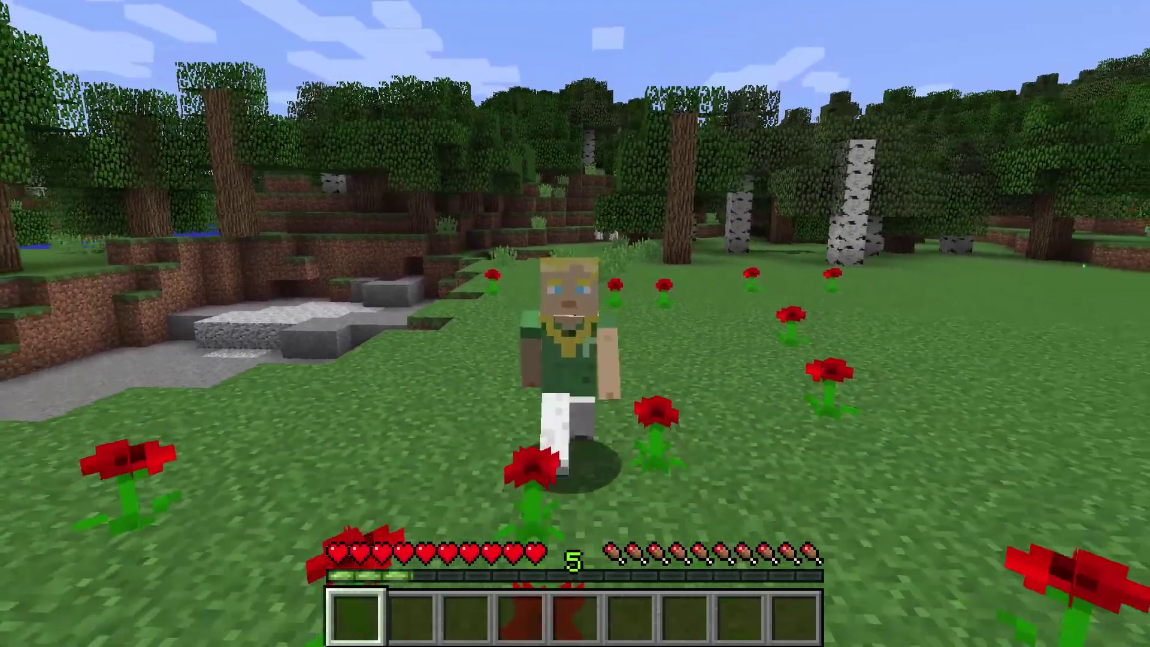
key(F5)
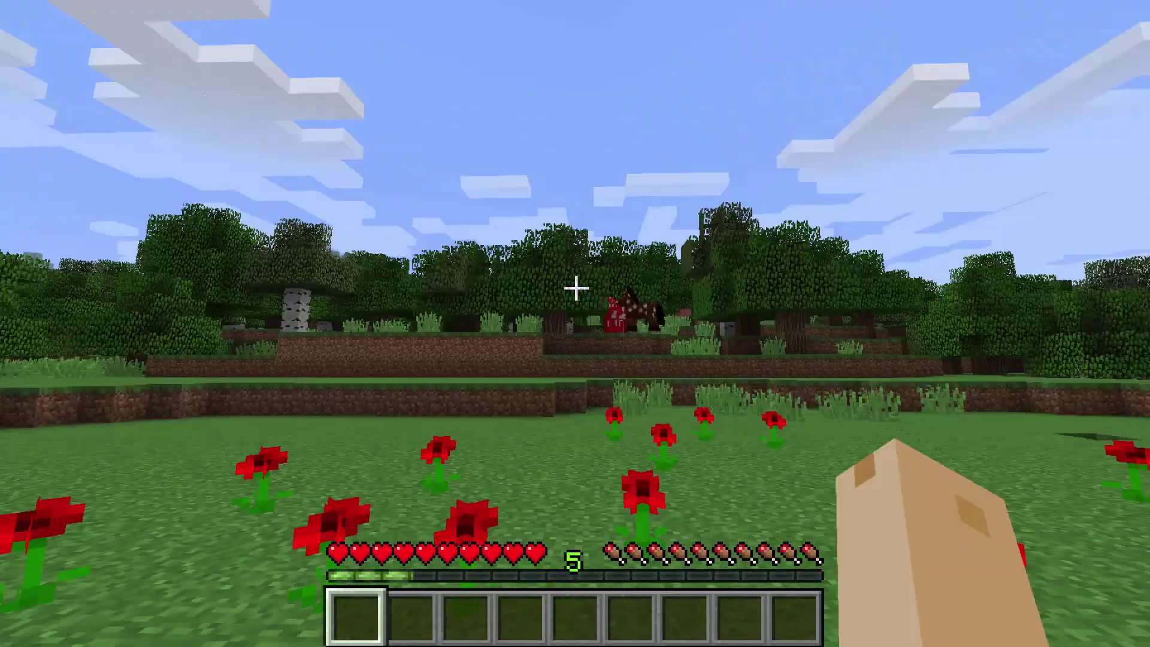
key(w)
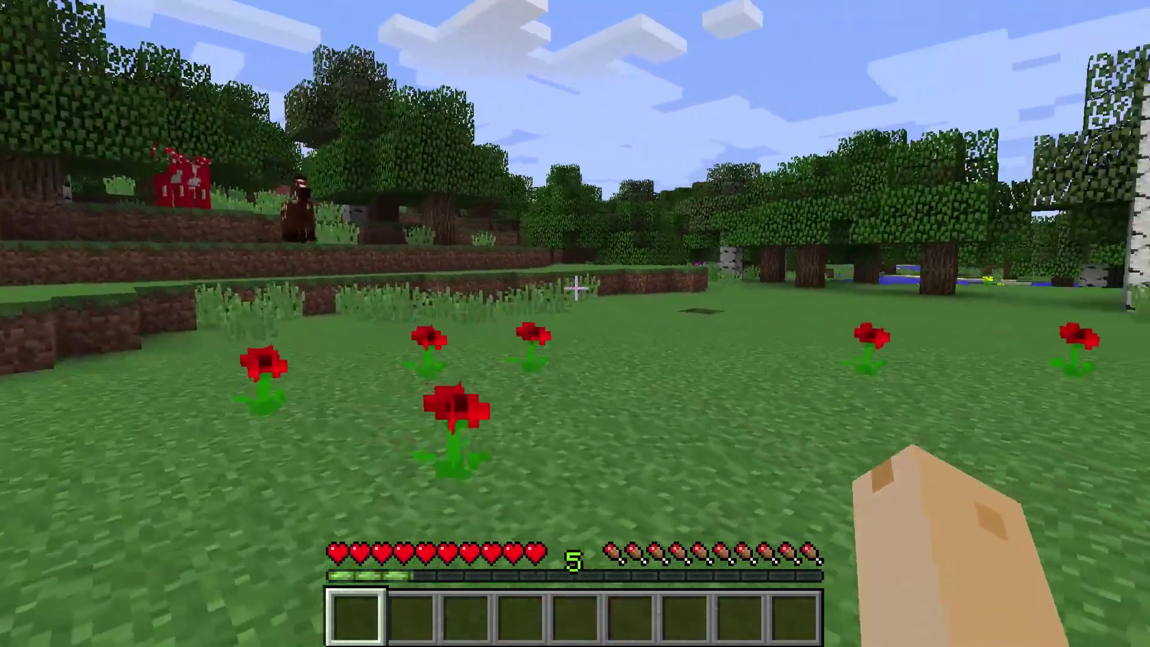
key(w)
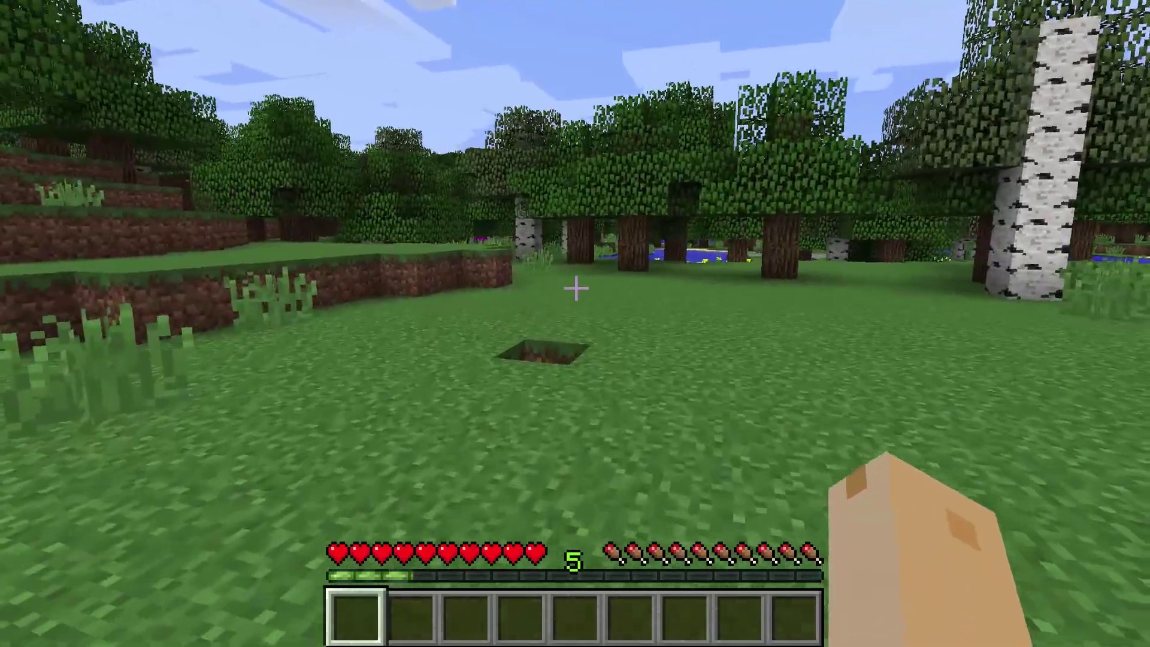